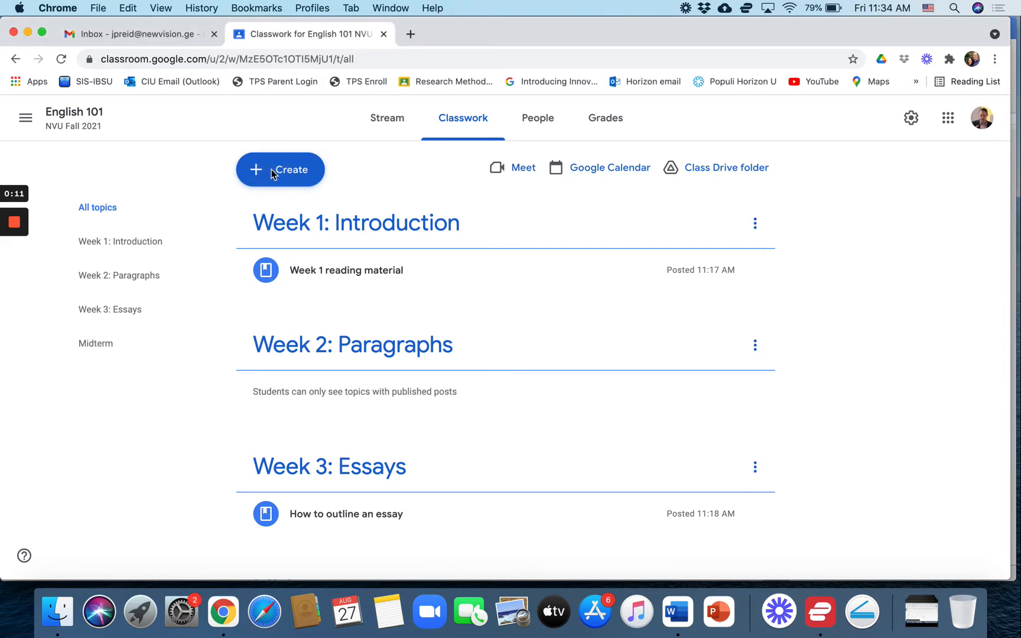
Create a new assignment in the English 101 class with the title "Paragraph about my city".
{"action": "left_click", "coordinate": [256, 174]}
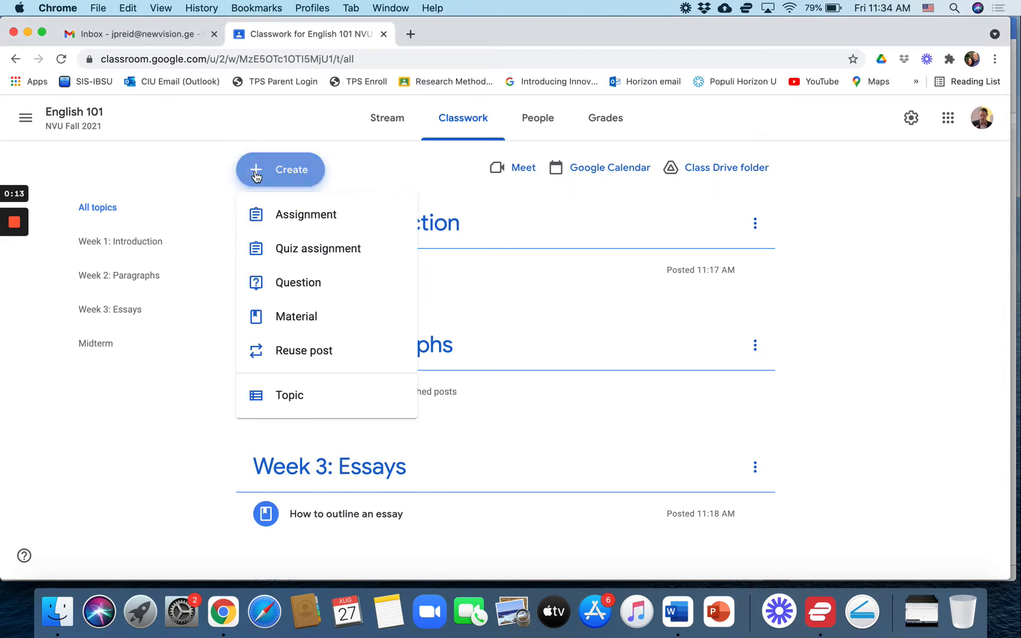
{"action": "left_click", "coordinate": [305, 216]}
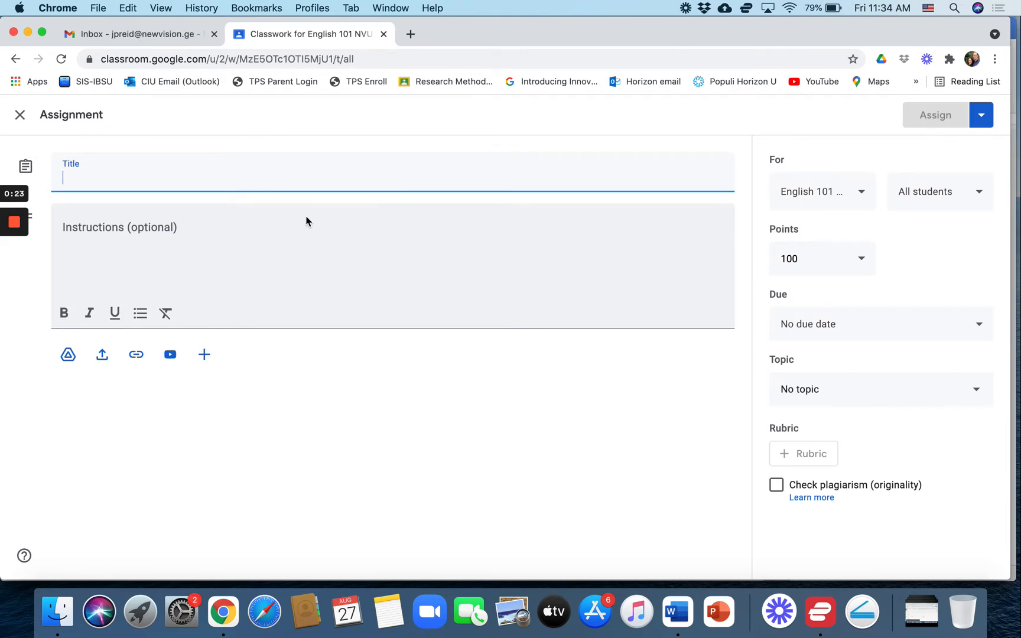
{"action": "type", "text": "Pra"}
{"action": "type", "text": "ag"}
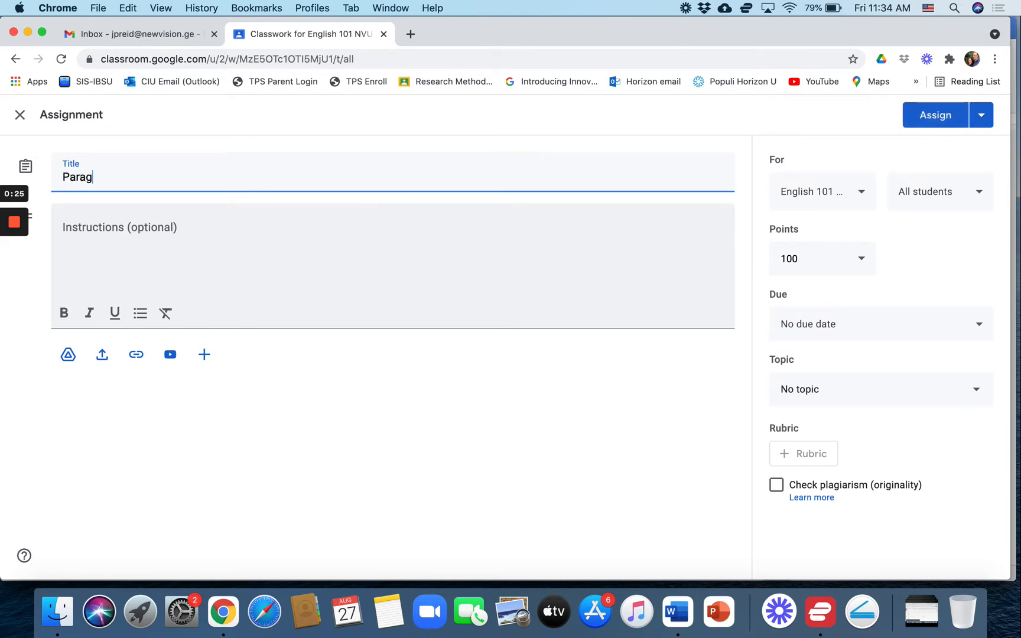
{"action": "type", "text": "raph bout"}
{"action": "key", "text": "BackSpace"}
{"action": "type", "text": "about my ci"}
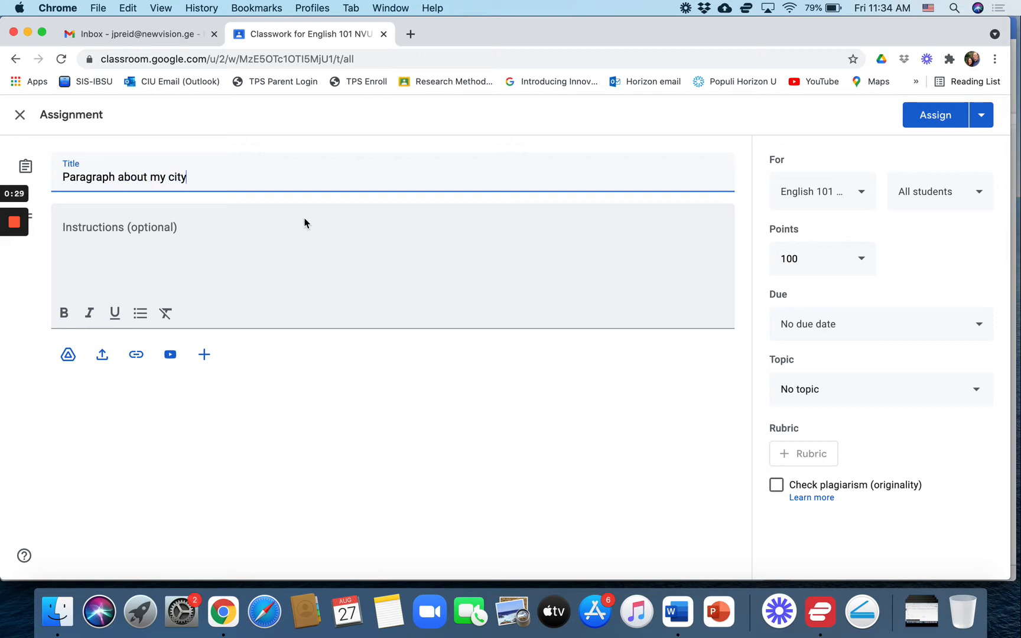
Enter the assignment instructions "Write a paragraph about your city. Use complete sentences. Do not plagiarize." with correct spelling.
{"action": "left_click", "coordinate": [191, 245]}
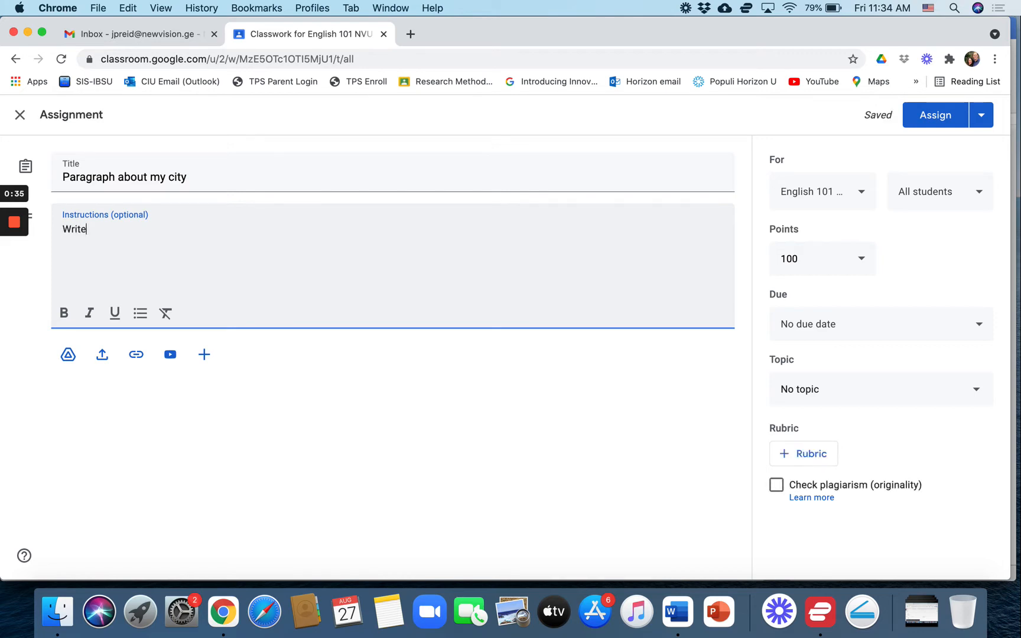
{"action": "type", "text": "Write a apra"}
{"action": "key", "text": "BackSpace"}
{"action": "key", "text": "BackSpace"}
{"action": "key", "text": "BackSpace"}
{"action": "key", "text": "BackSpace"}
{"action": "type", "text": "paragraph about "}
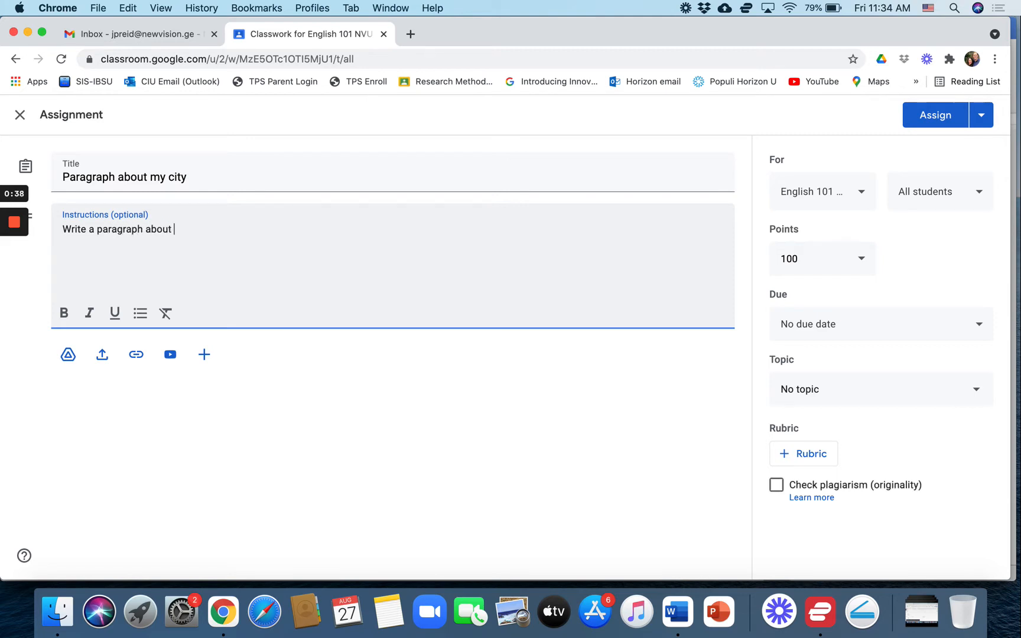
{"action": "type", "text": "your city. Use complete senten"}
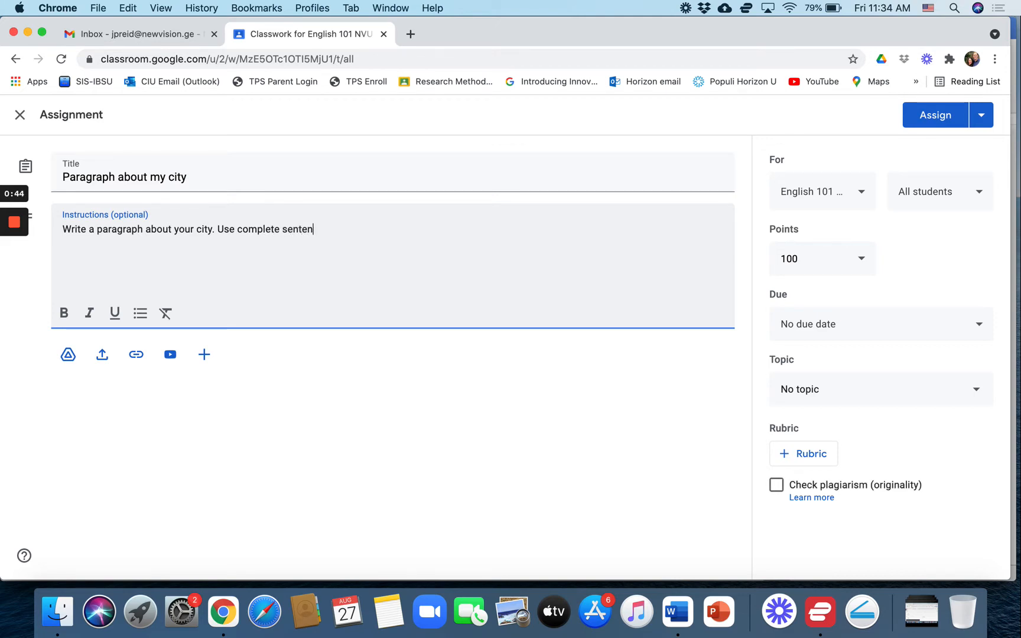
{"action": "type", "text": "ces. Do not plagriarize."}
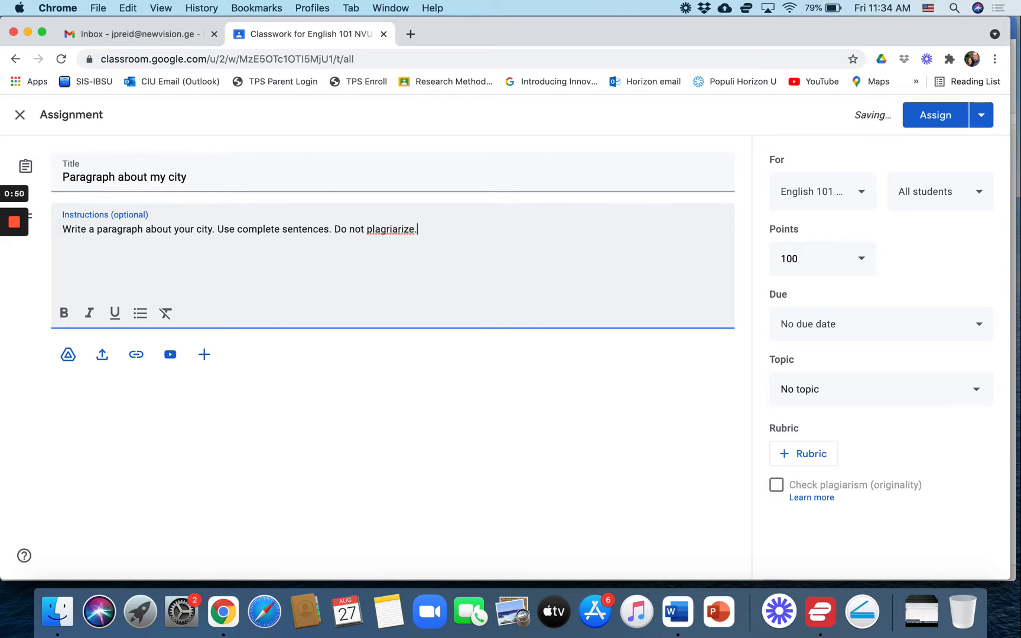
{"action": "left_click", "coordinate": [397, 229]}
{"action": "right_click", "coordinate": [397, 229]}
{"action": "left_click", "coordinate": [440, 235]}
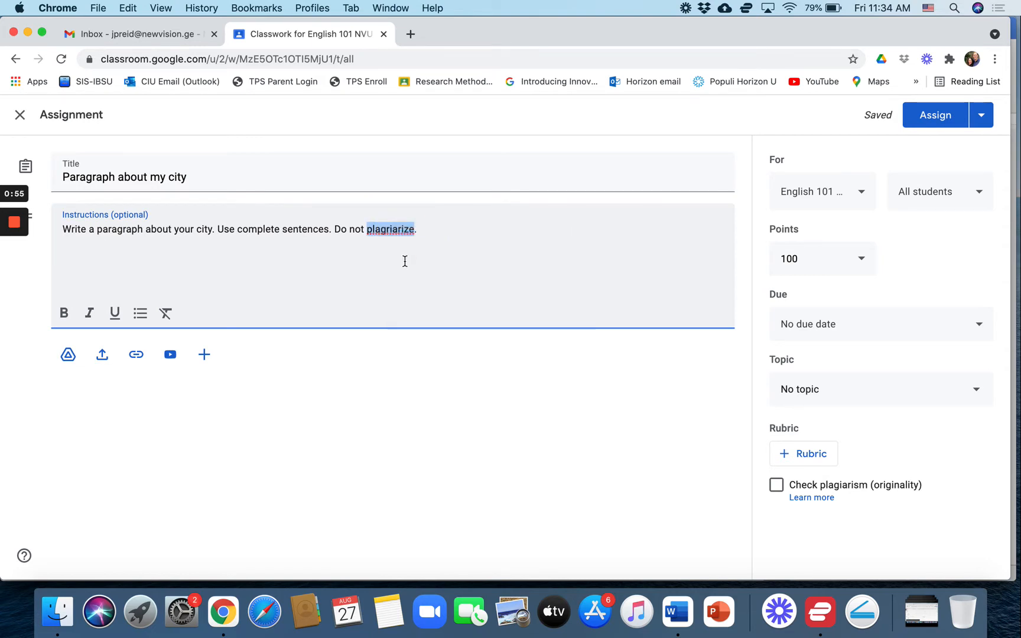
{"action": "left_click", "coordinate": [464, 241]}
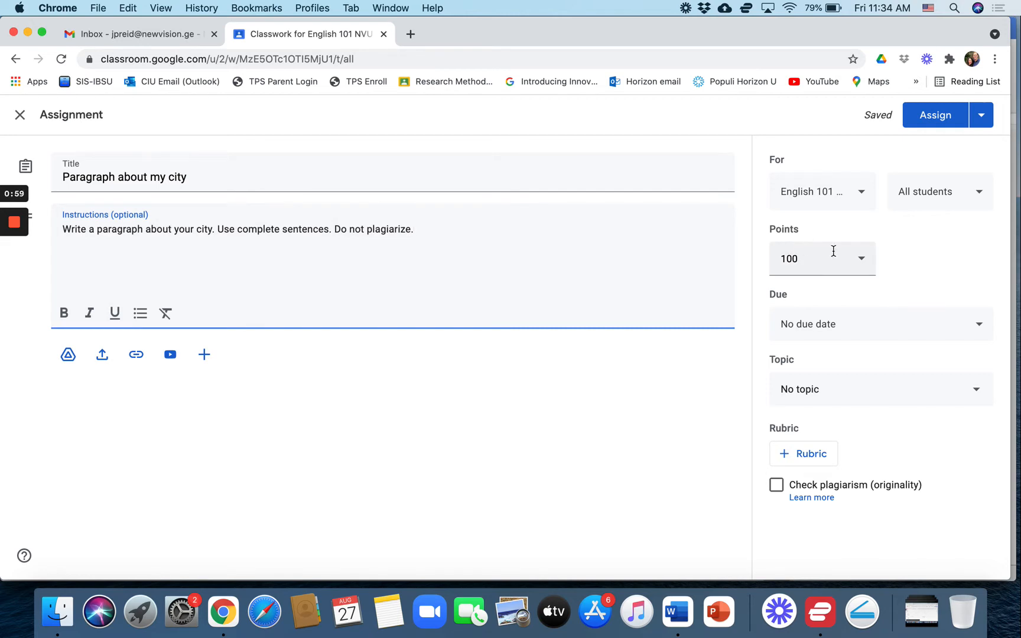
Set the assignment's points to 50.
{"action": "left_click", "coordinate": [861, 261]}
{"action": "left_click", "coordinate": [788, 260]}
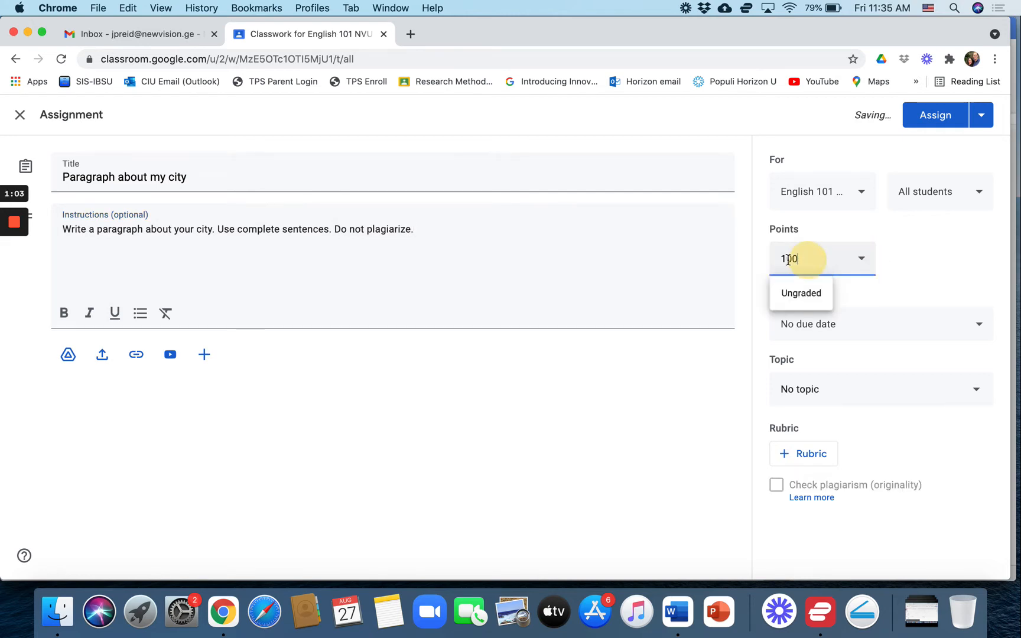
{"action": "left_click_drag", "start_coordinate": [807, 260], "coordinate": [762, 261]}
{"action": "type", "text": "50"}
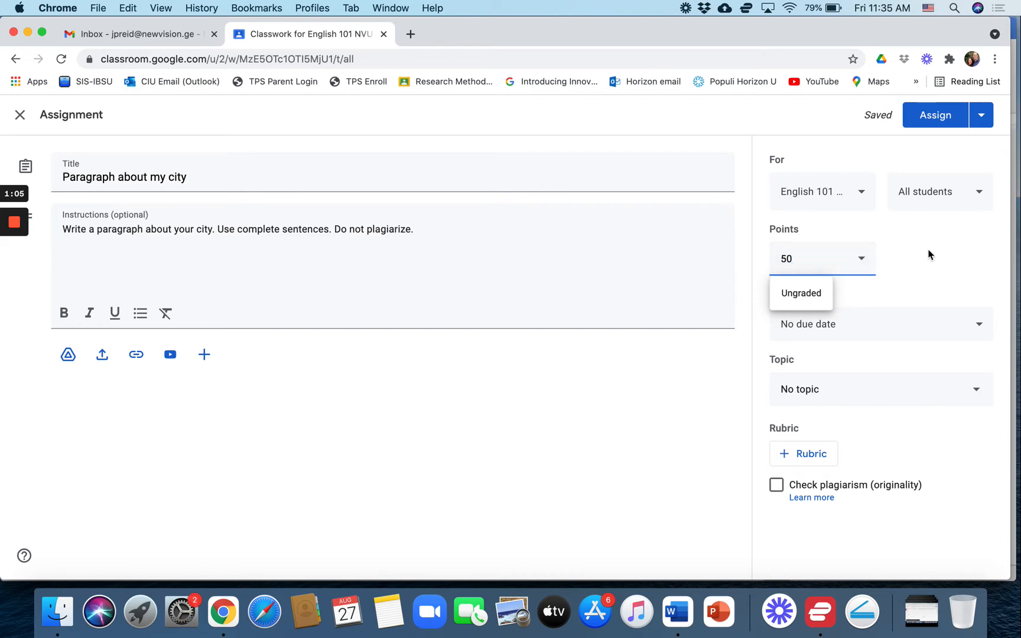
{"action": "left_click", "coordinate": [904, 258]}
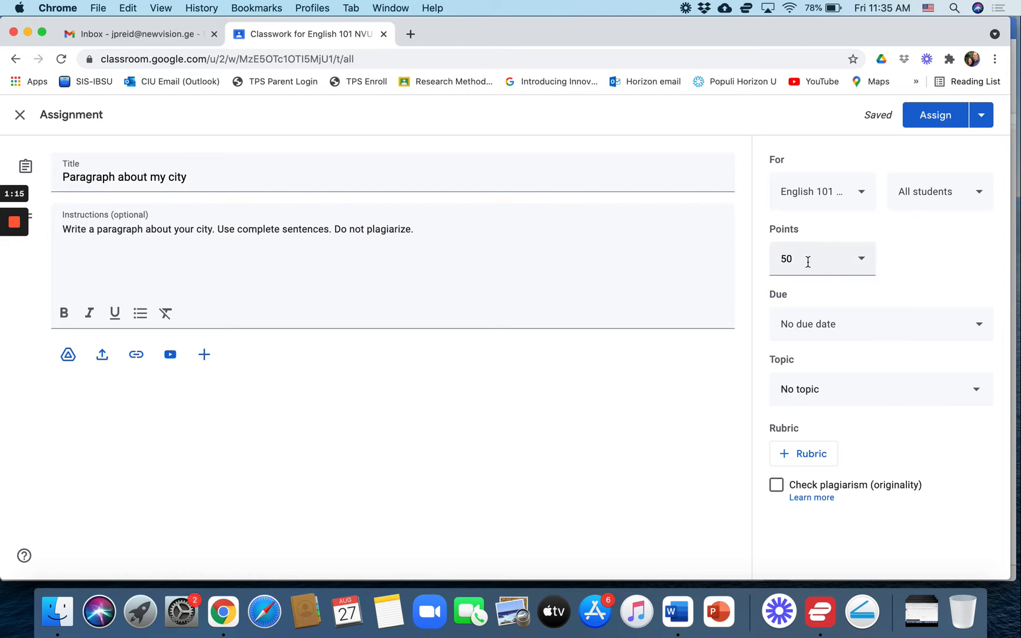
Set the assignment's due date to Sep 30, 2021 without a time, and file it under the topic "Week 2: Paragraphs".
{"action": "left_click", "coordinate": [905, 325]}
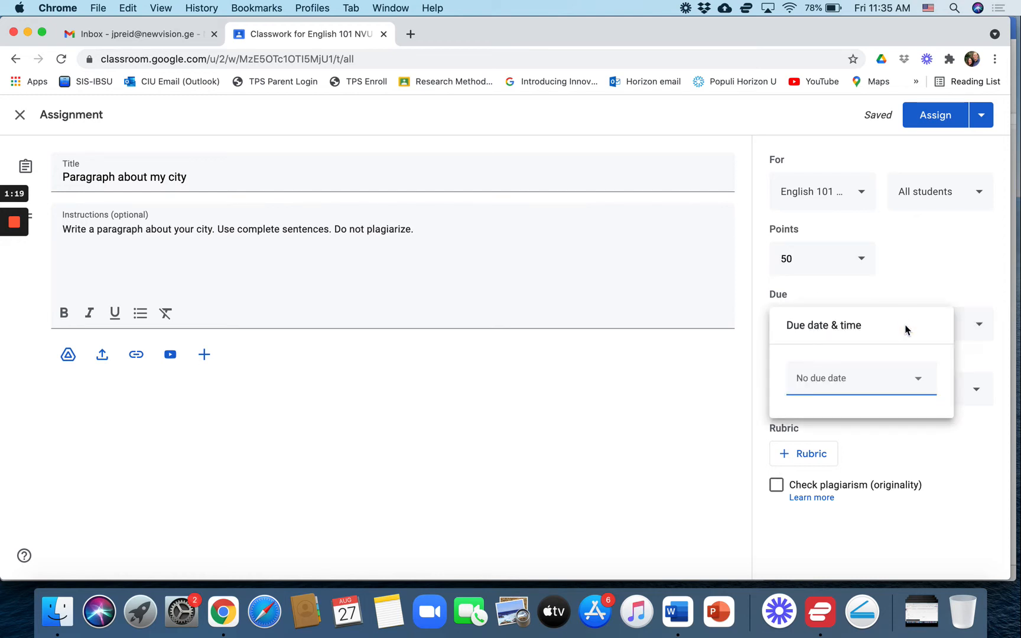
{"action": "left_click", "coordinate": [918, 381]}
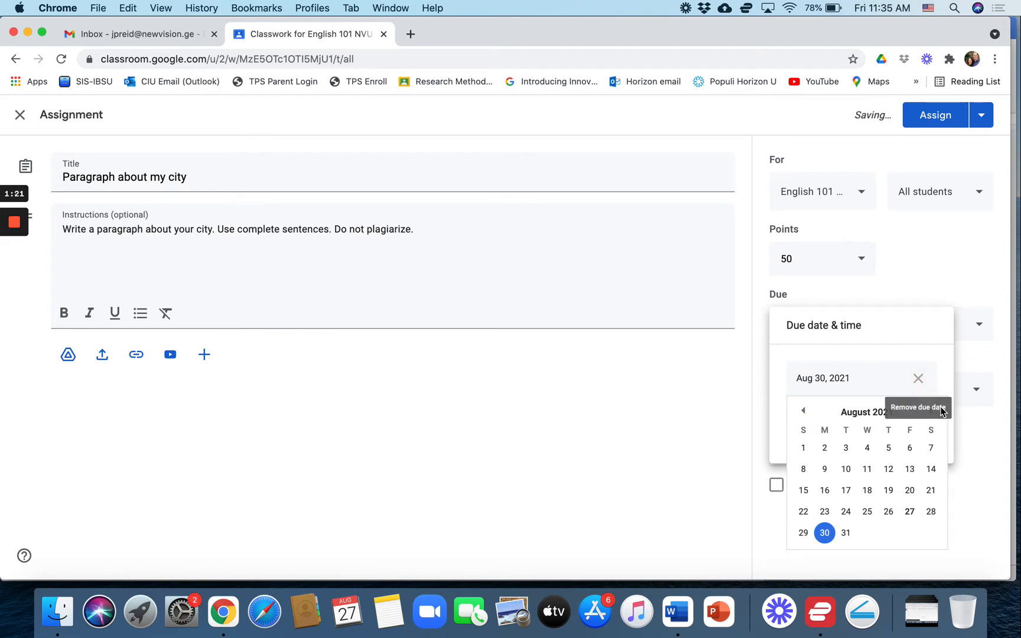
{"action": "left_click", "coordinate": [930, 408]}
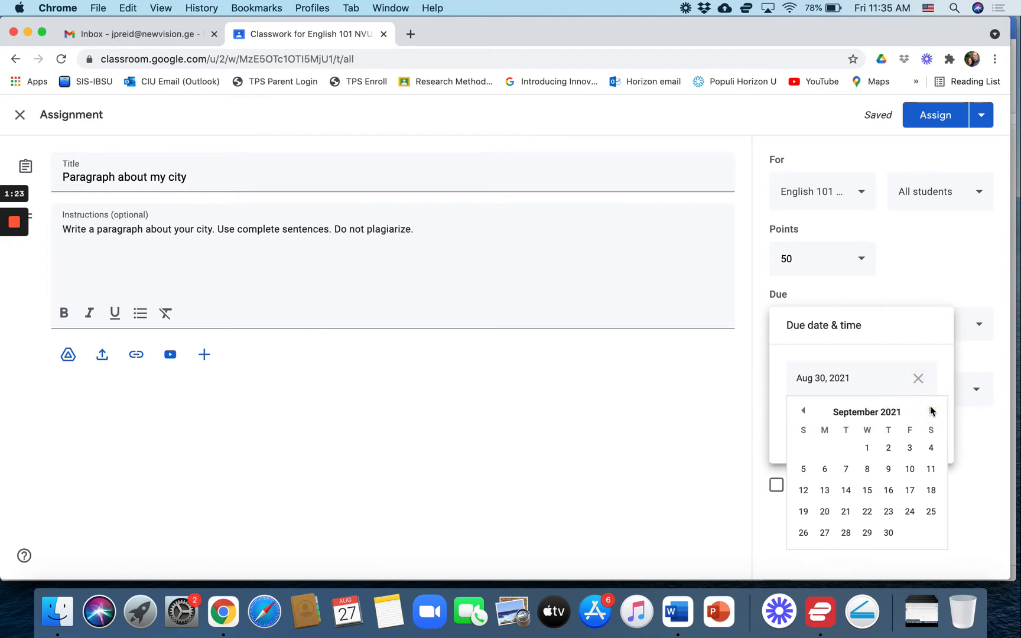
{"action": "left_click", "coordinate": [889, 533]}
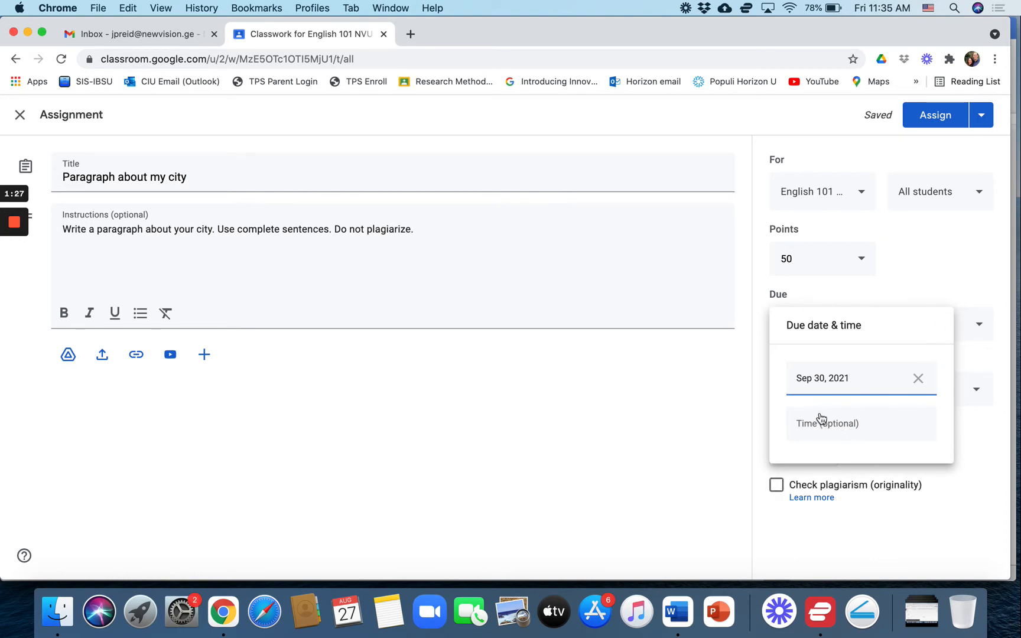
{"action": "left_click", "coordinate": [837, 536]}
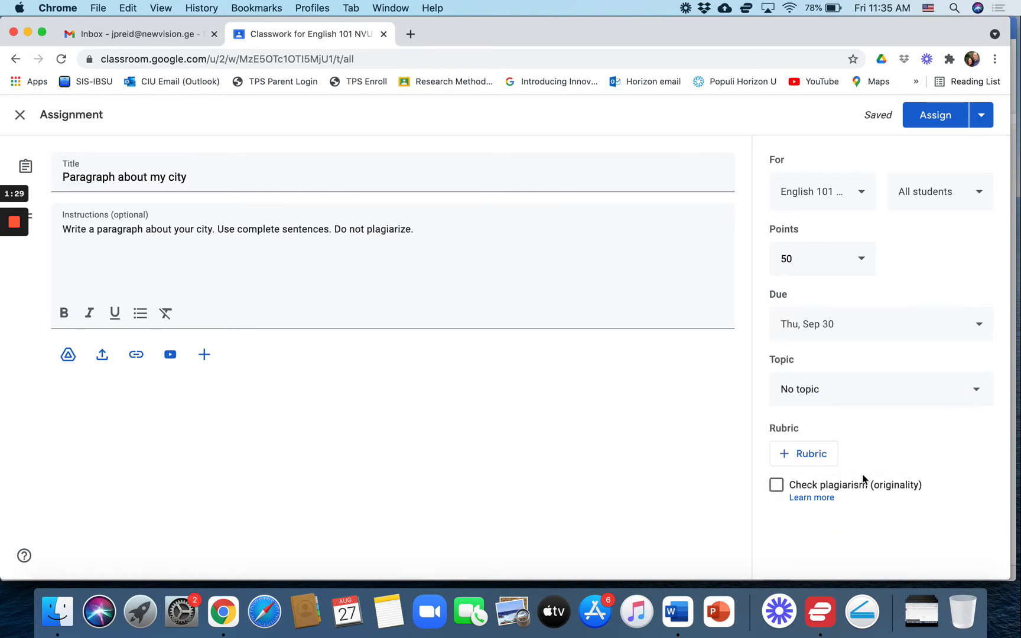
{"action": "left_click", "coordinate": [827, 393]}
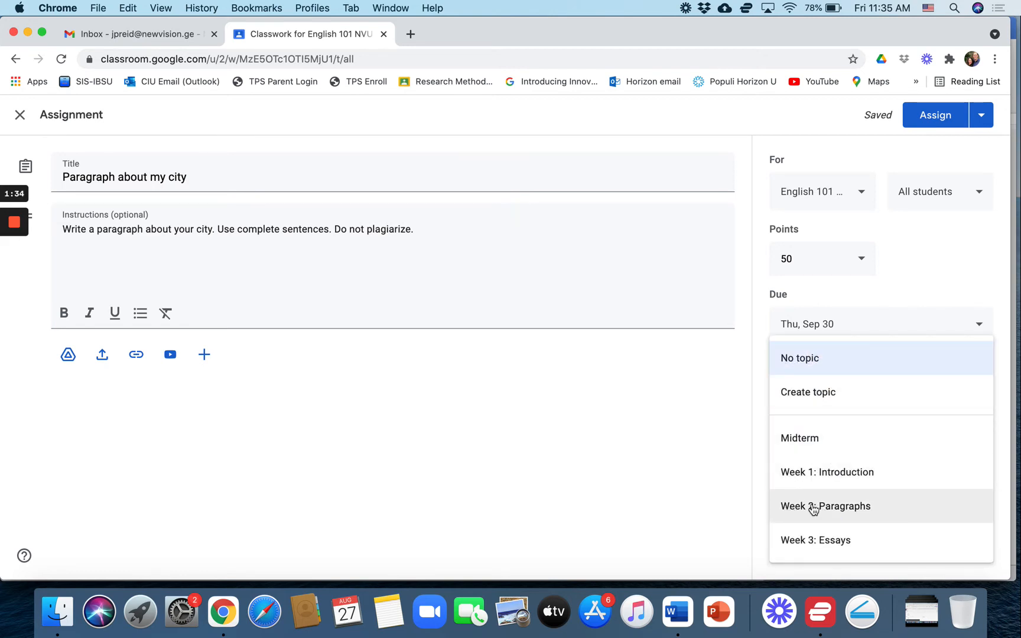
{"action": "left_click", "coordinate": [813, 507]}
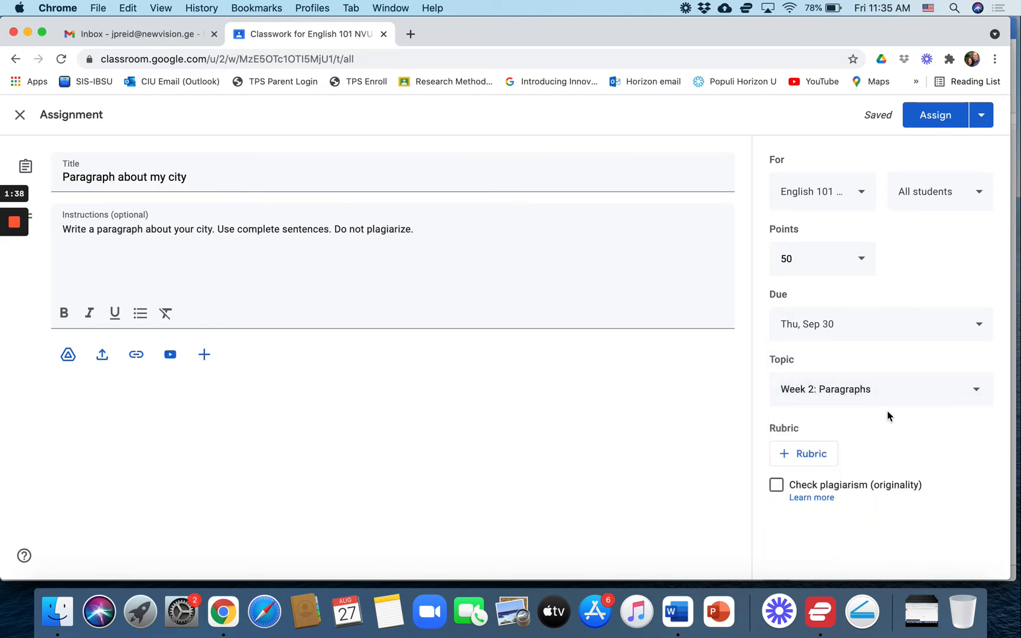
Enable the plagiarism (originality) check for the assignment and assign it to the class immediately.
{"action": "left_click", "coordinate": [776, 487]}
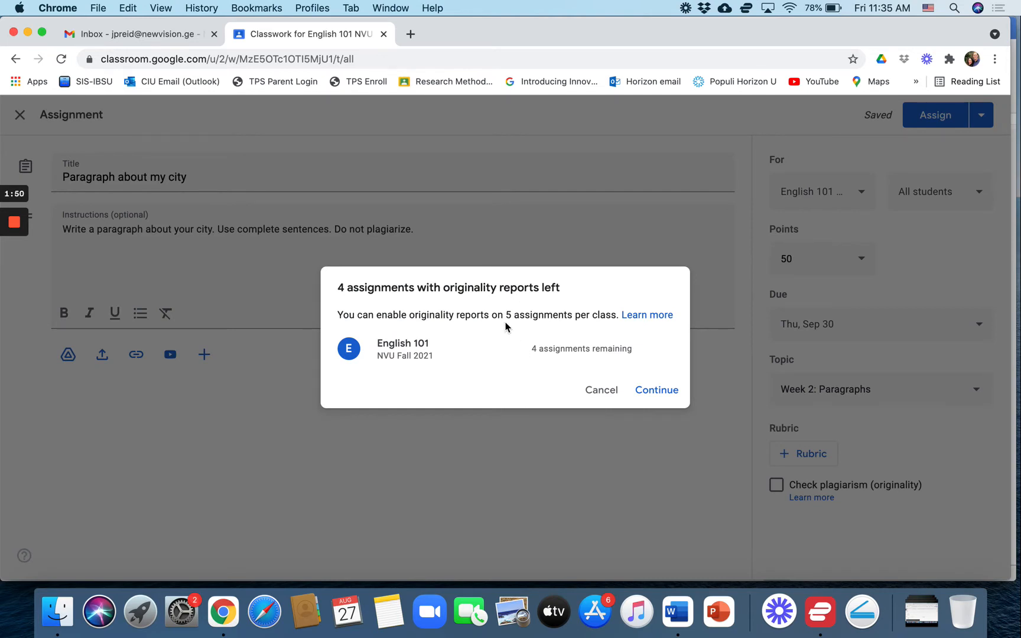
{"action": "left_click", "coordinate": [662, 390]}
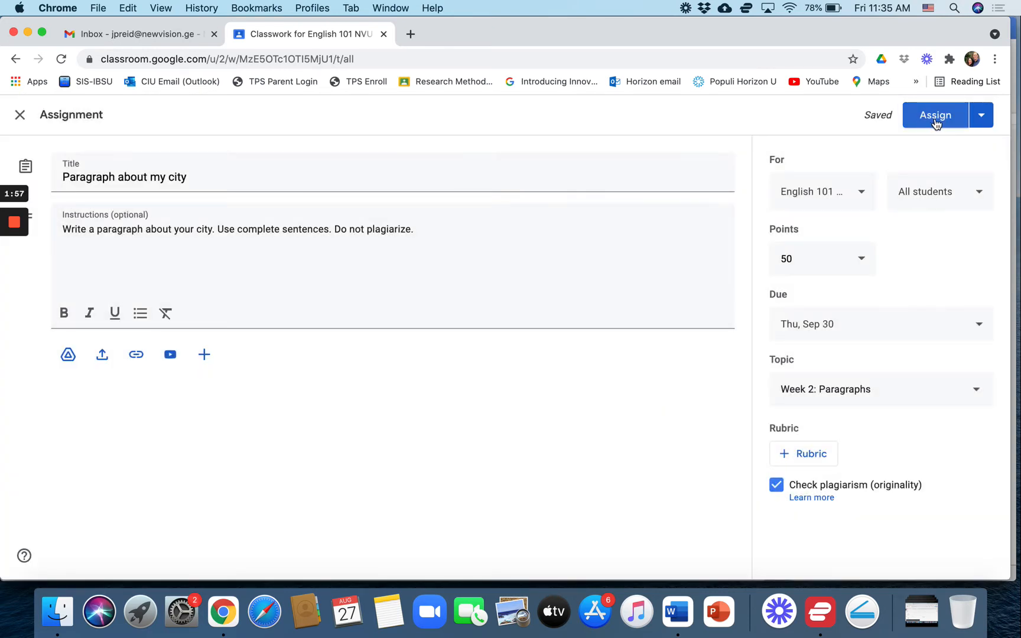
{"action": "left_click", "coordinate": [982, 117]}
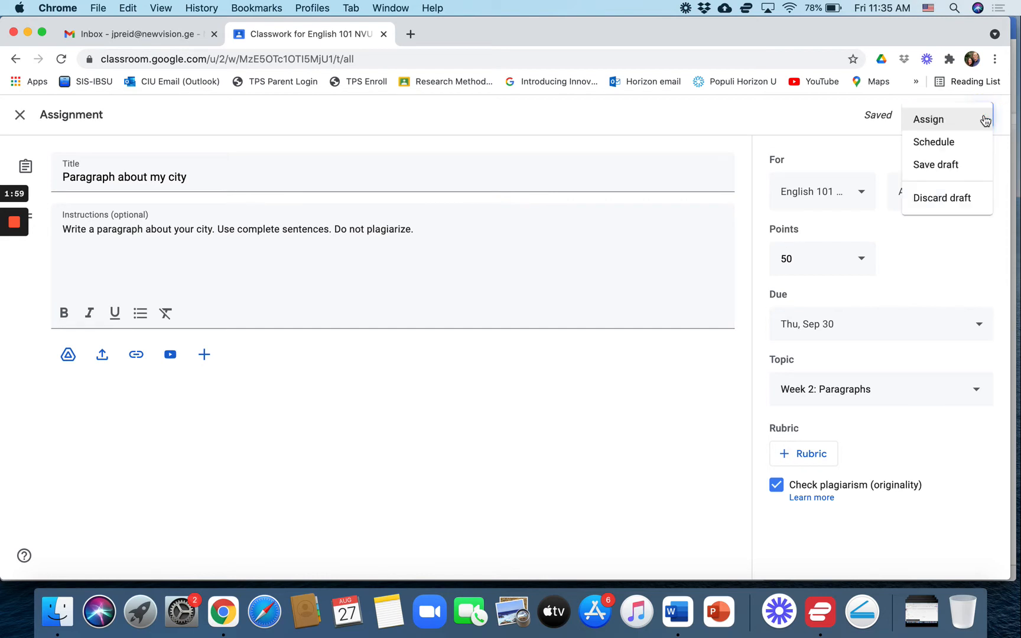
{"action": "left_click", "coordinate": [931, 120]}
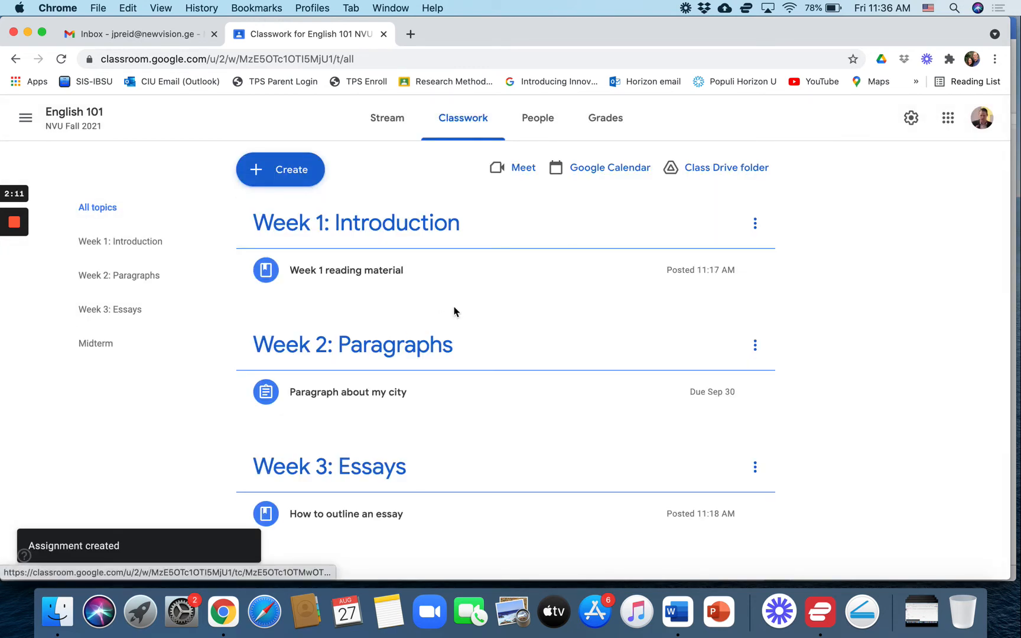
Switch to the student account's Gmail window and refresh the inbox to check for an assignment notification.
{"action": "key", "text": "super+grave"}
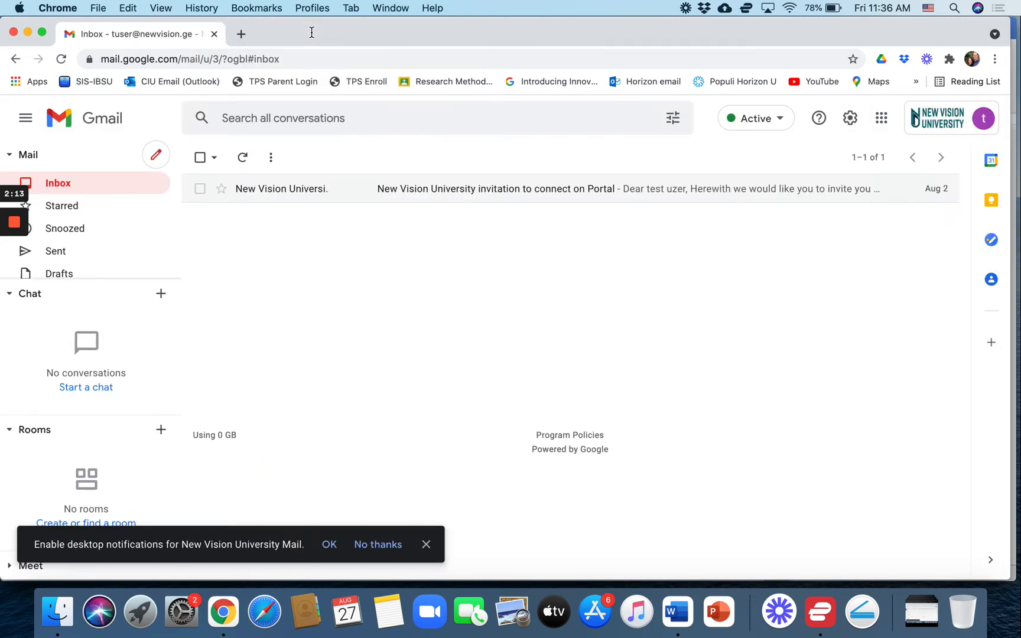
{"action": "left_click", "coordinate": [67, 185]}
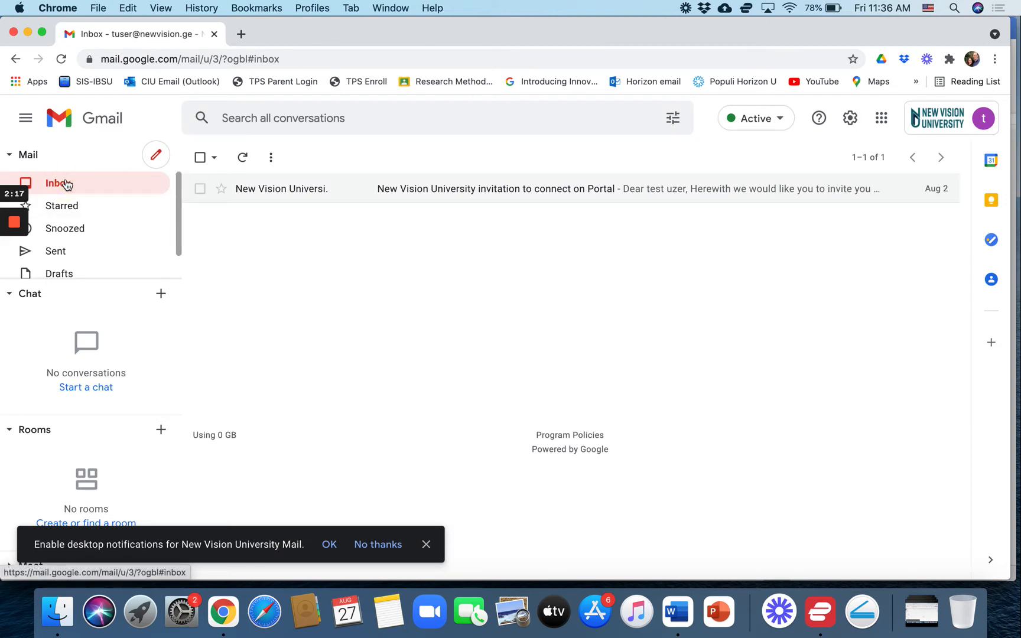
{"action": "left_click", "coordinate": [67, 184]}
{"action": "left_click", "coordinate": [66, 185]}
{"action": "left_click", "coordinate": [67, 184]}
{"action": "left_click", "coordinate": [67, 184]}
{"action": "left_click", "coordinate": [67, 185]}
{"action": "left_click", "coordinate": [67, 184]}
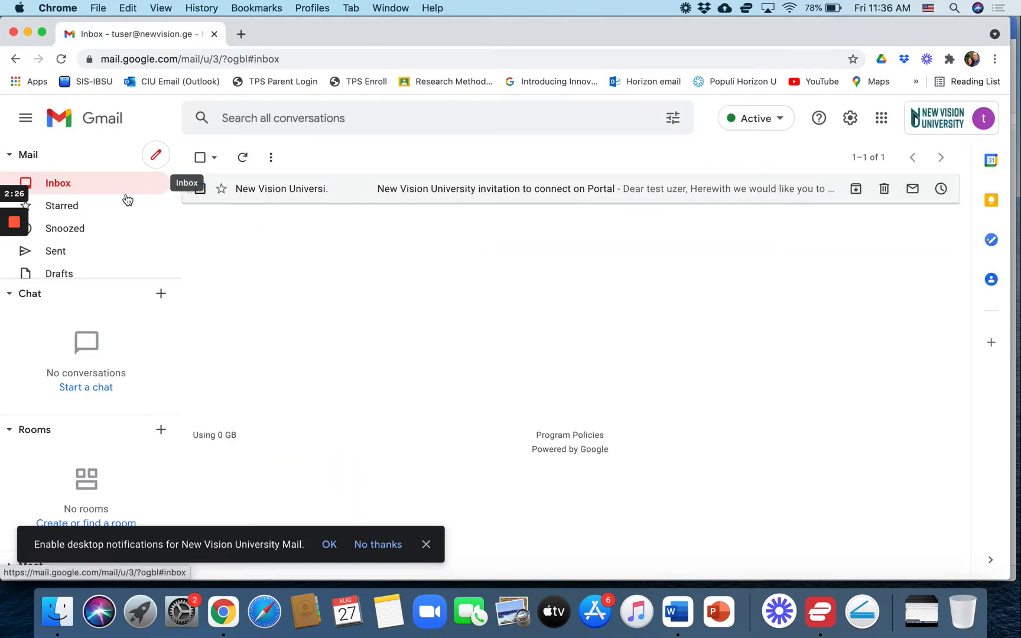
{"action": "left_click", "coordinate": [65, 185]}
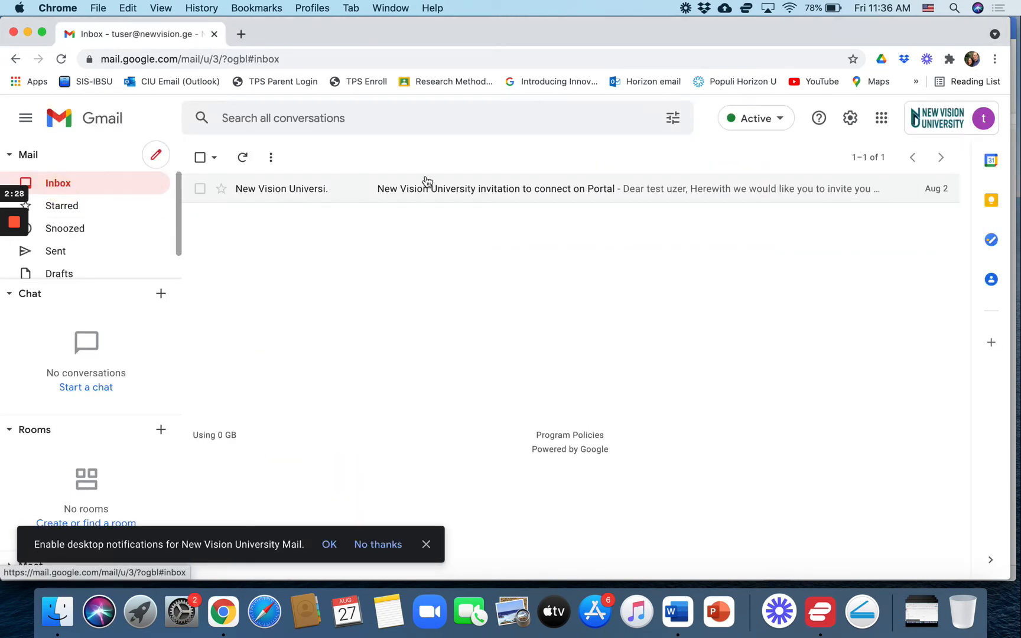
Open Google Classroom from the student's Gmail, switch it to the student account and close the extra Classroom tab.
{"action": "left_click", "coordinate": [881, 119]}
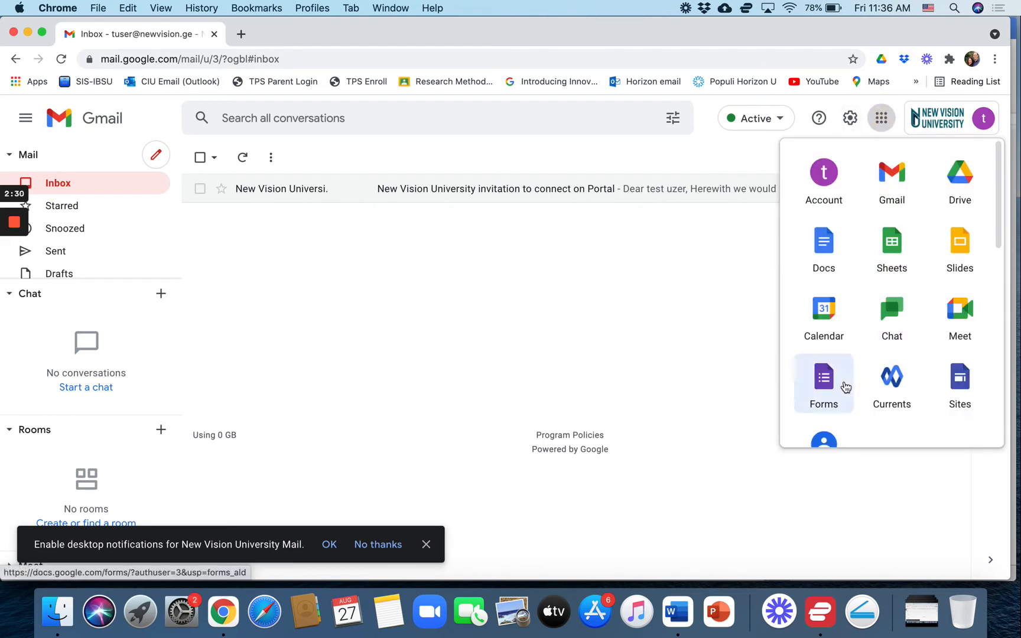
{"action": "scroll", "coordinate": [858, 366], "scroll_direction": "down", "scroll_amount": 5}
{"action": "scroll", "coordinate": [858, 367], "scroll_direction": "down", "scroll_amount": 6}
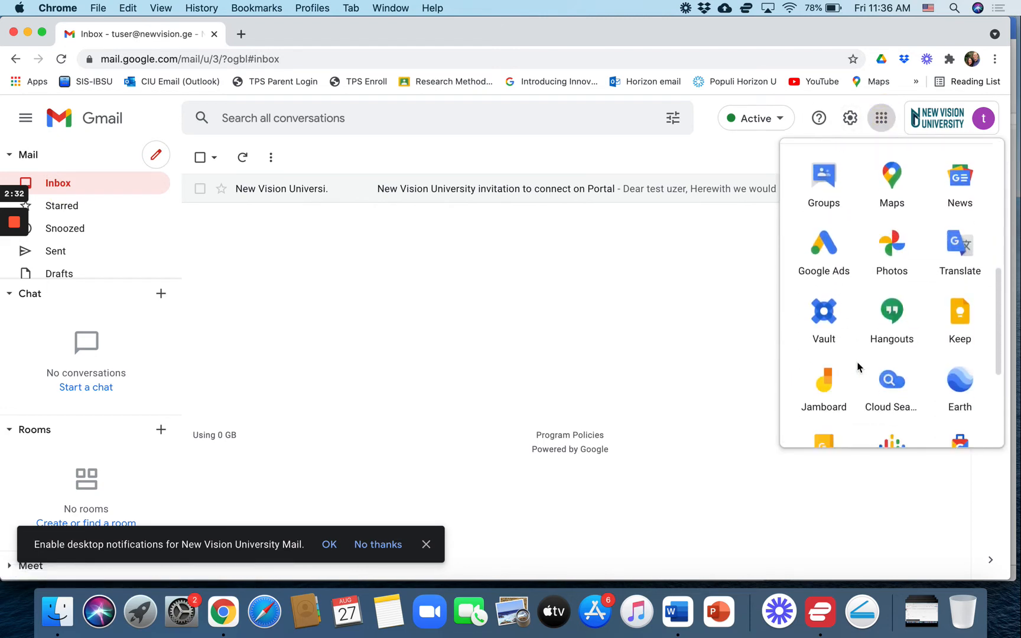
{"action": "left_click", "coordinate": [802, 370]}
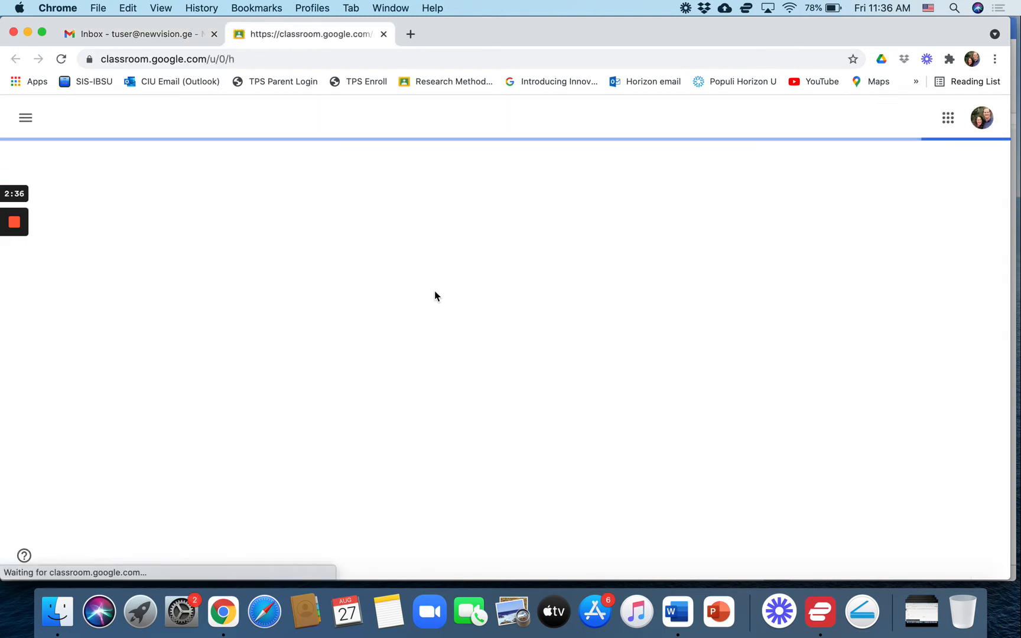
{"action": "left_click", "coordinate": [986, 122]}
{"action": "left_click", "coordinate": [840, 410]}
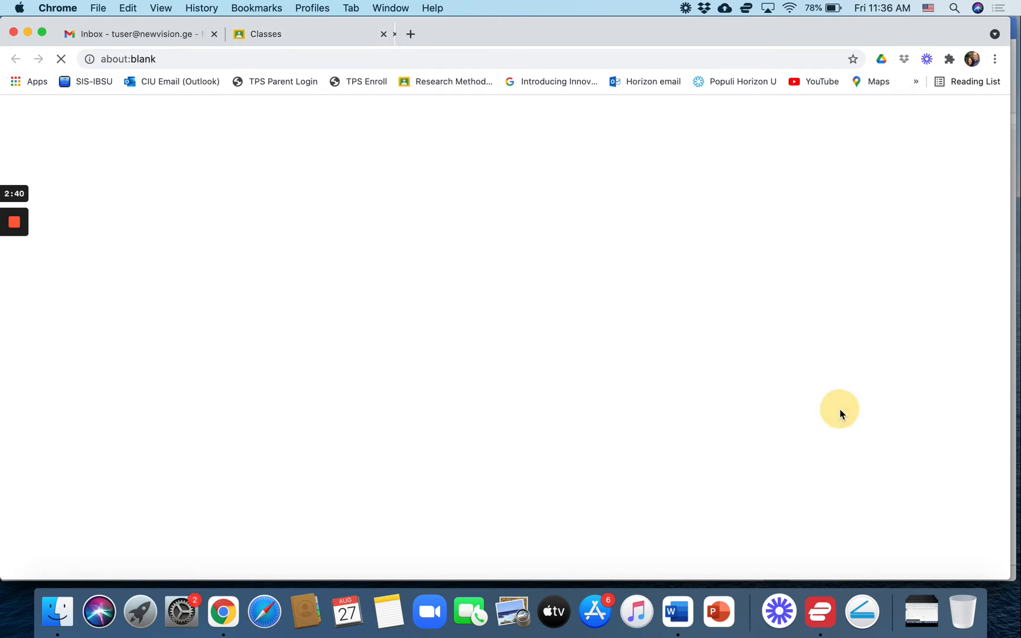
{"action": "left_click", "coordinate": [383, 35]}
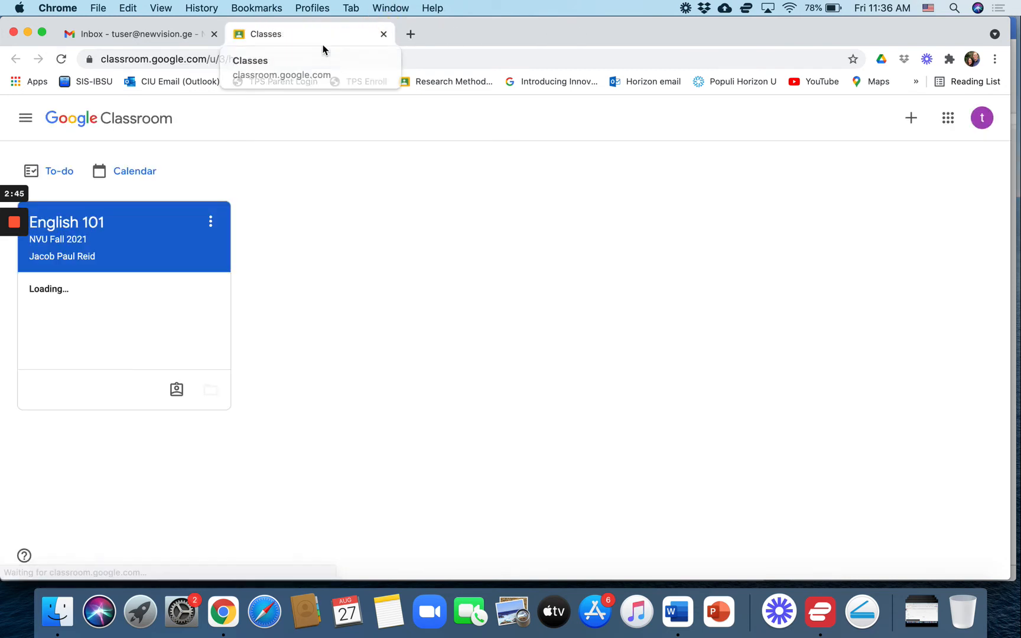
Open the Classwork page of the English 101 class as the student.
{"action": "left_click", "coordinate": [70, 223]}
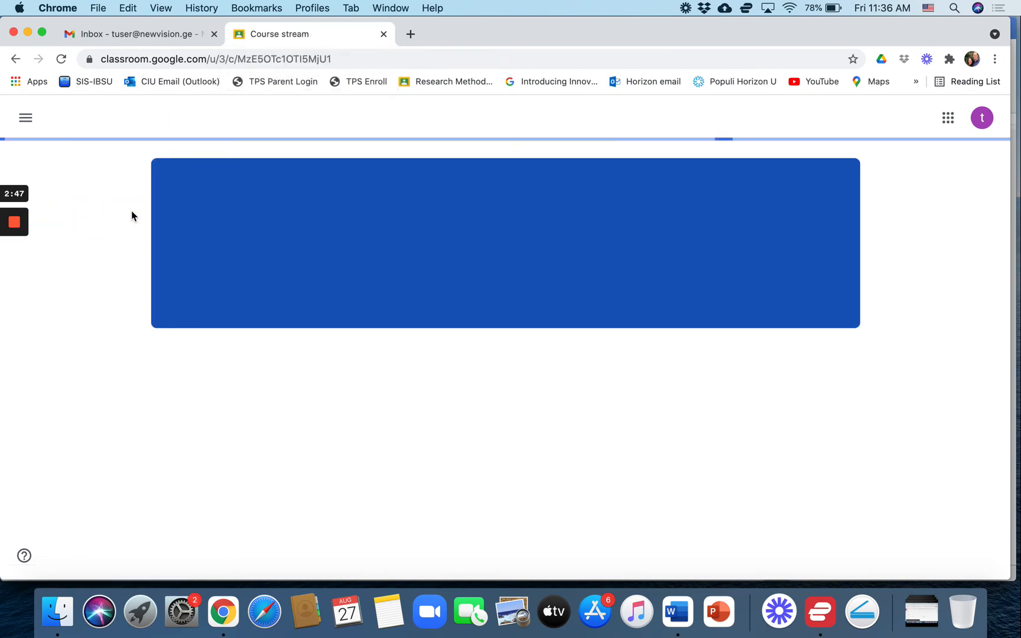
{"action": "left_click", "coordinate": [507, 121]}
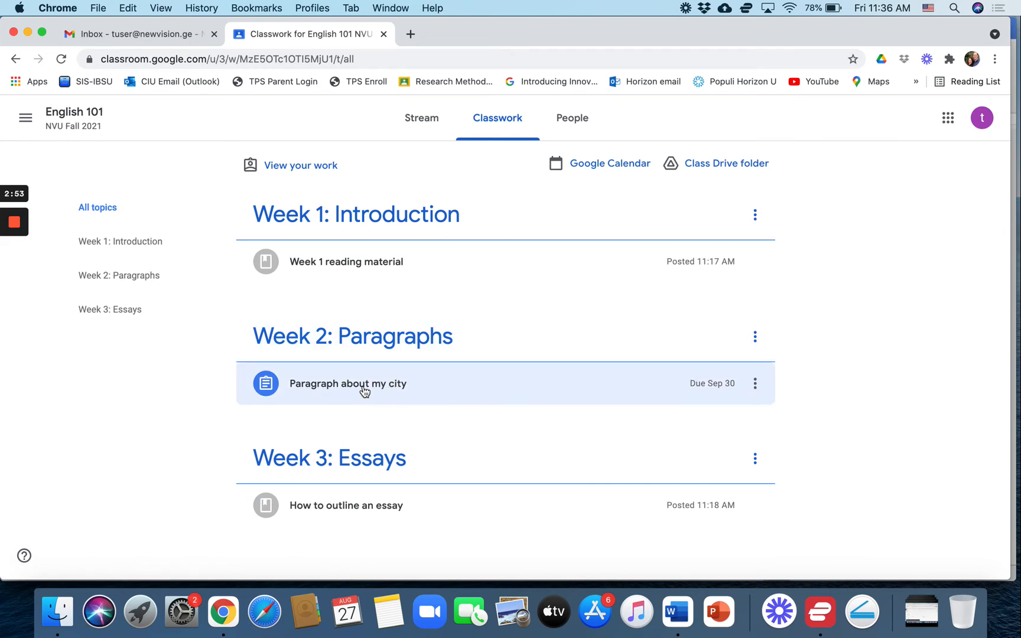
Open the "Paragraph about my city" assignment's details, dismiss the hint, and start adding work from Google Drive.
{"action": "left_click", "coordinate": [363, 391]}
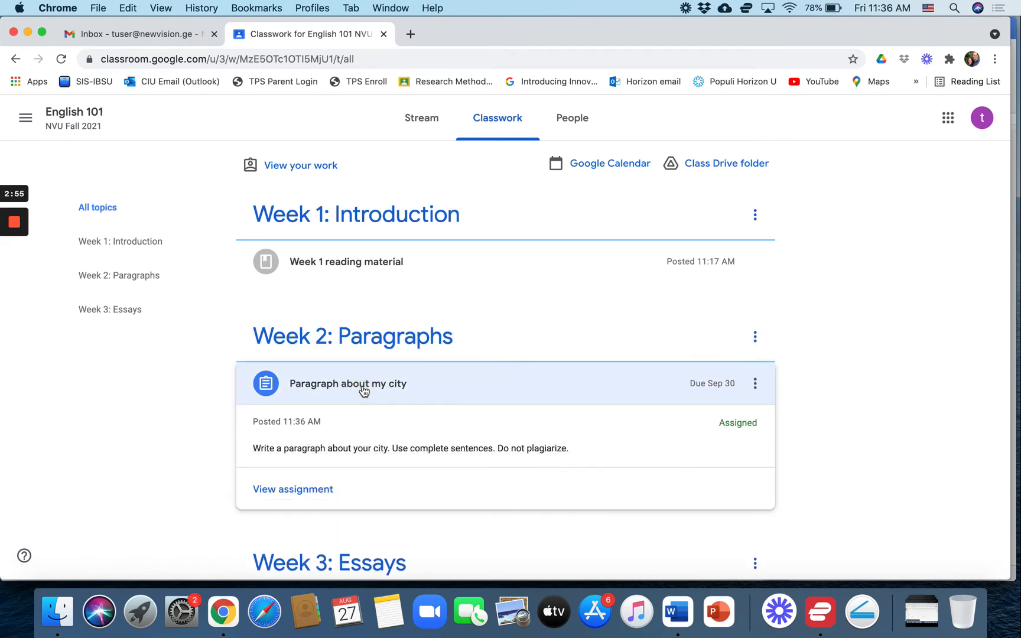
{"action": "scroll", "coordinate": [367, 392], "scroll_direction": "down", "scroll_amount": 2}
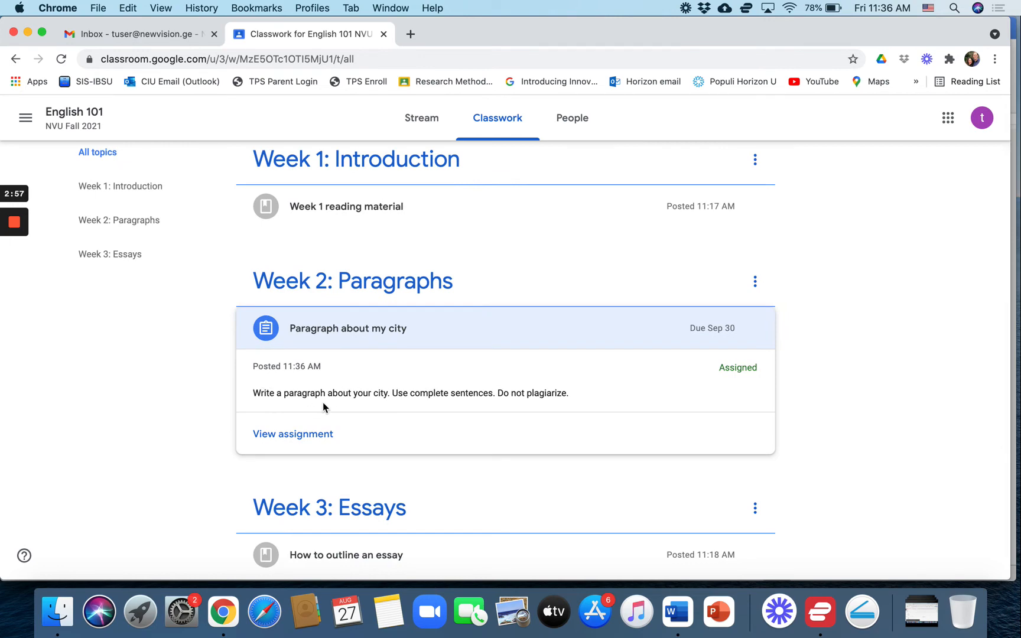
{"action": "left_click", "coordinate": [288, 434]}
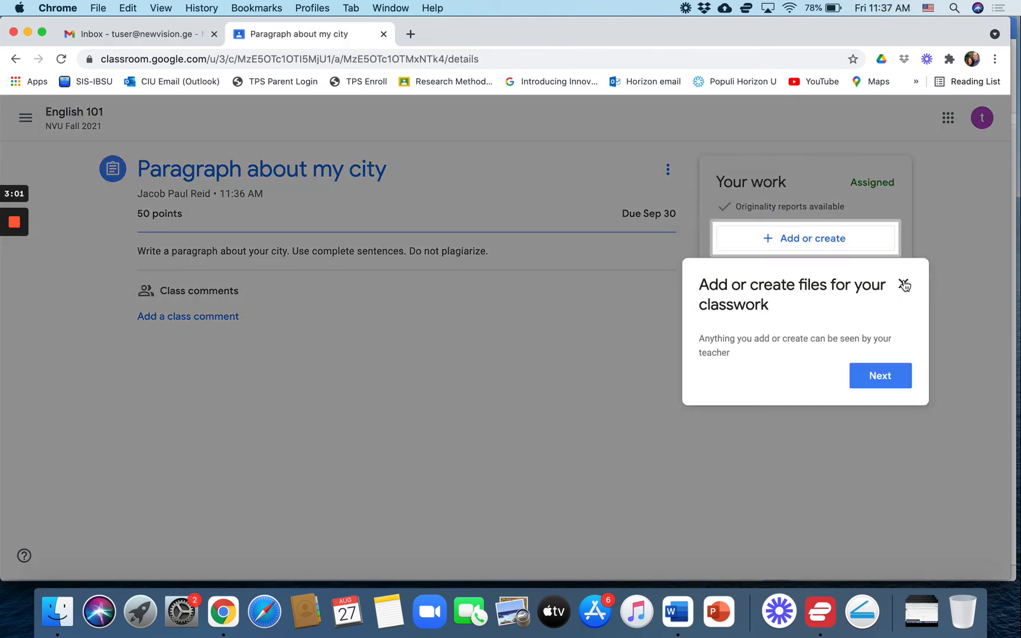
{"action": "left_click", "coordinate": [904, 286]}
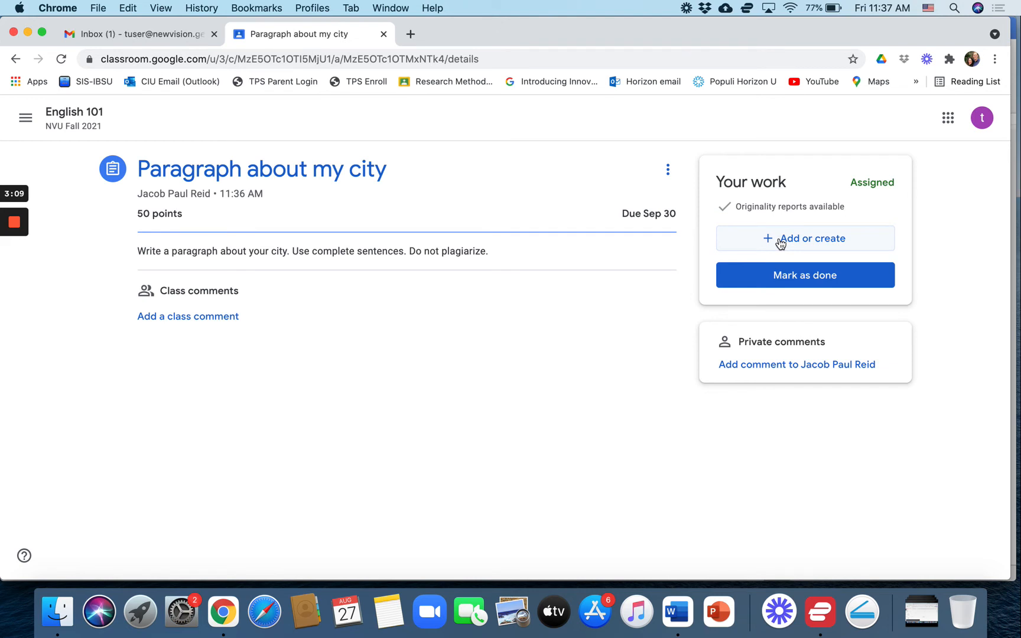
{"action": "left_click", "coordinate": [779, 239]}
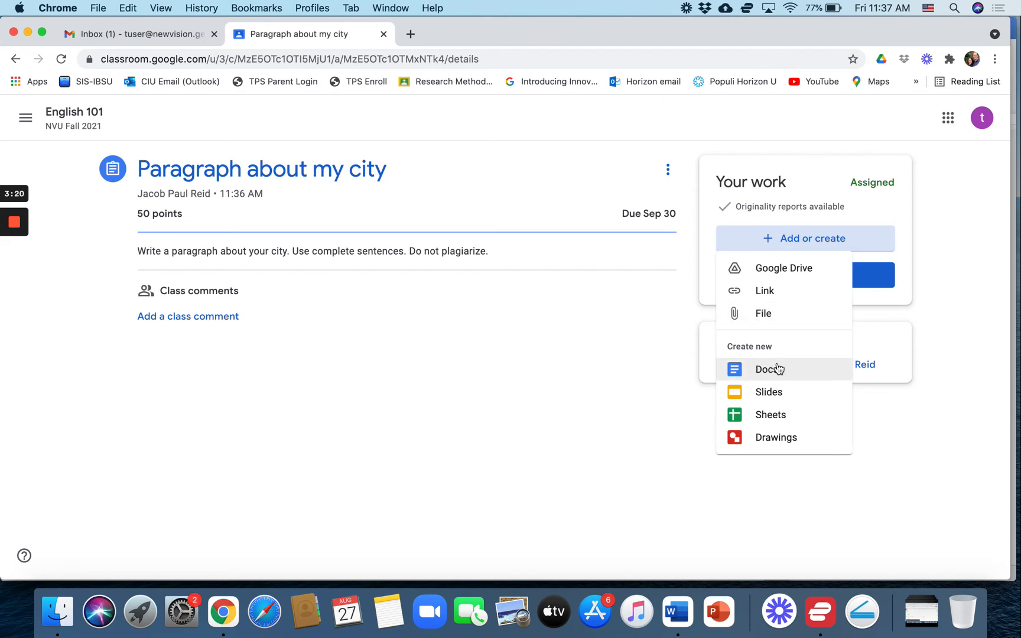
{"action": "left_click", "coordinate": [739, 271]}
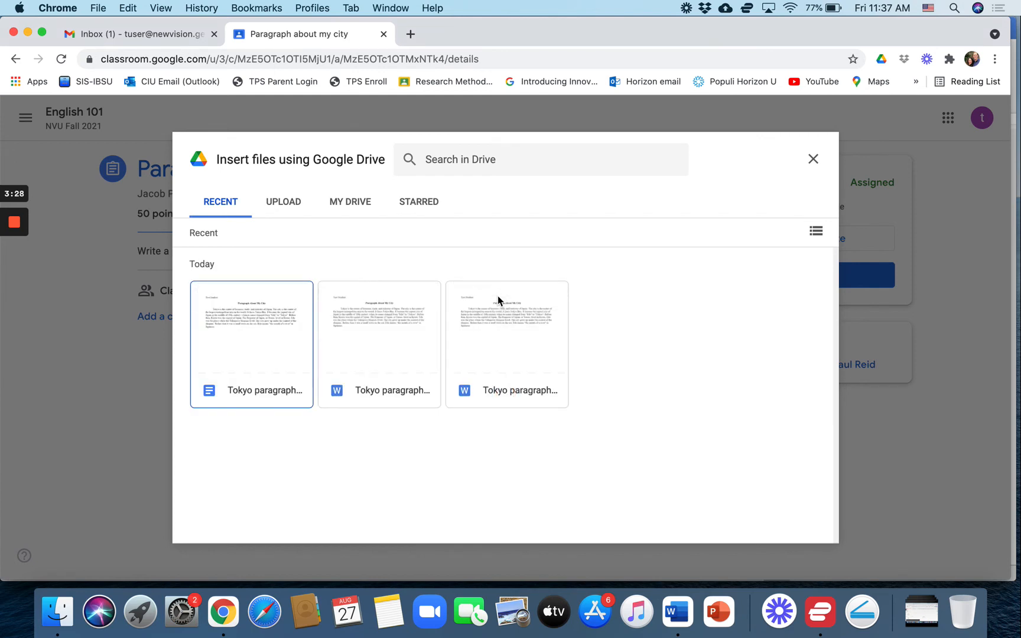
{"action": "left_click", "coordinate": [378, 338]}
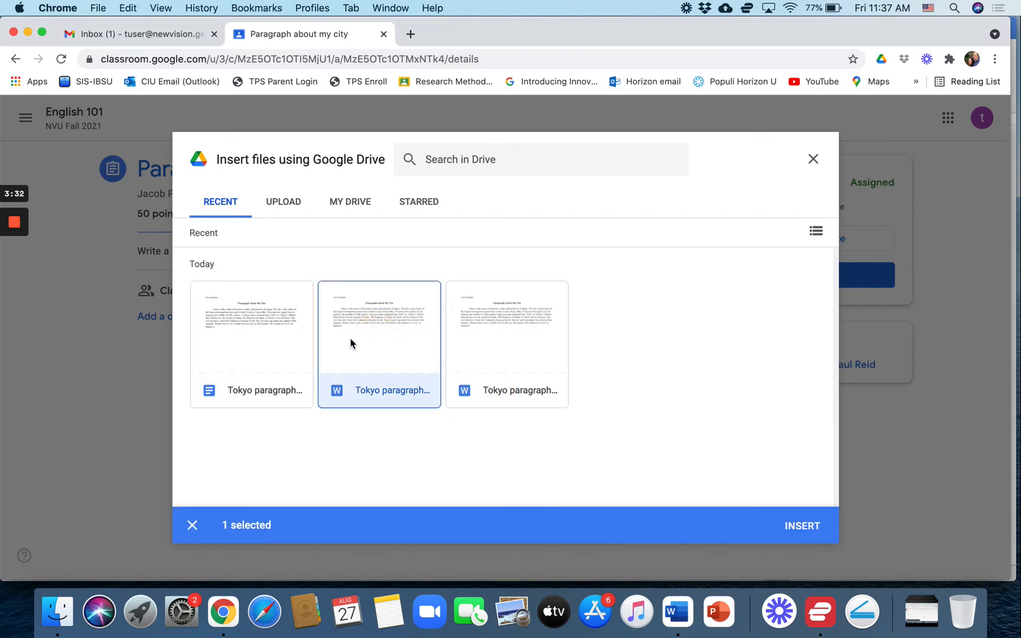
{"action": "left_click", "coordinate": [246, 353]}
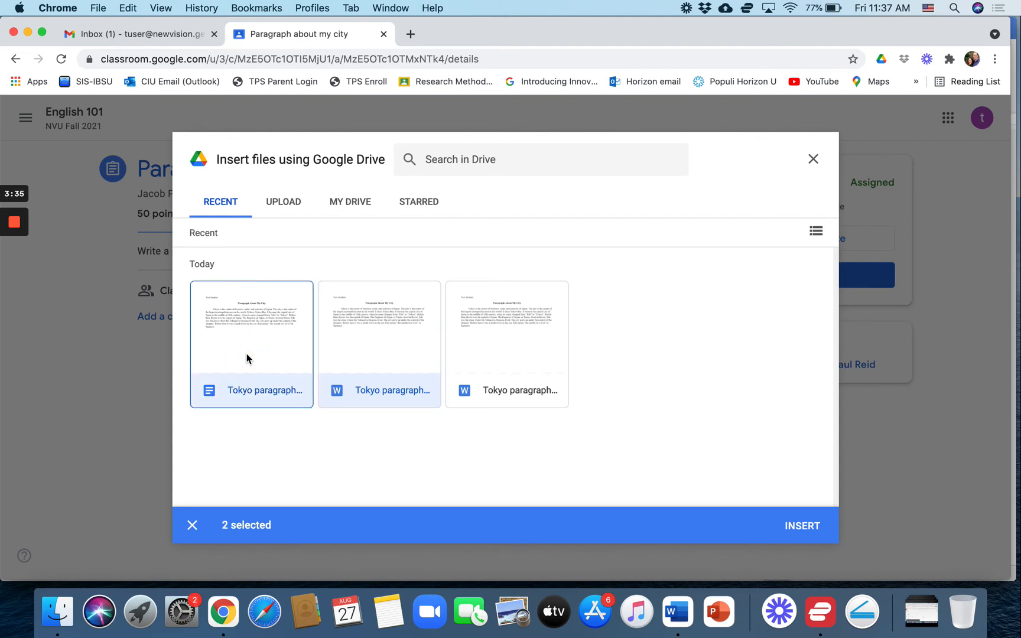
{"action": "left_click", "coordinate": [192, 525]}
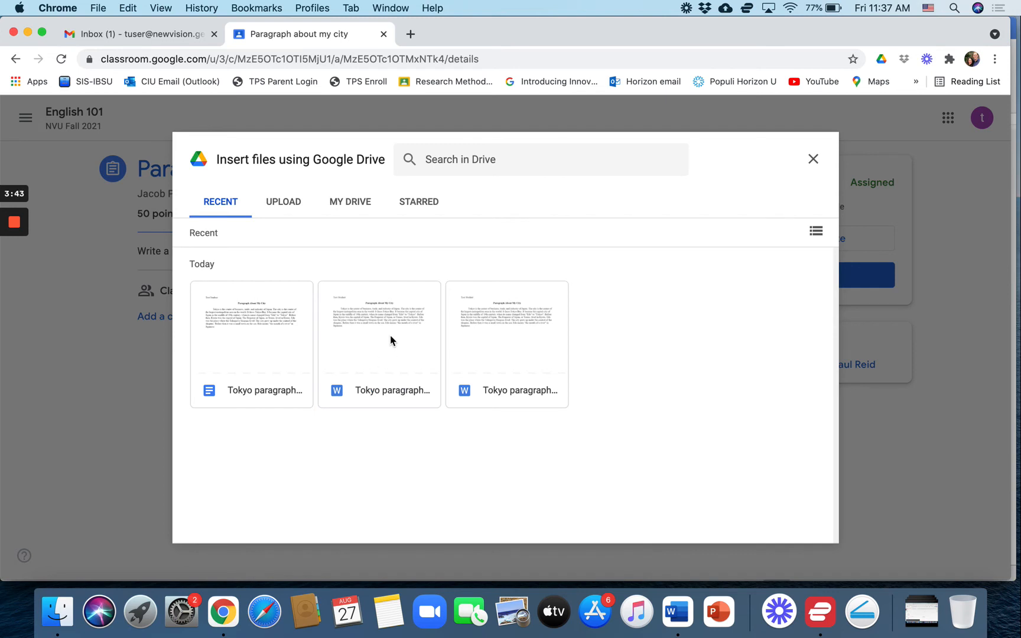
Attach the Google Docs version of the Tokyo paragraph and turn in the assignment without running an originality report.
{"action": "left_click", "coordinate": [255, 338]}
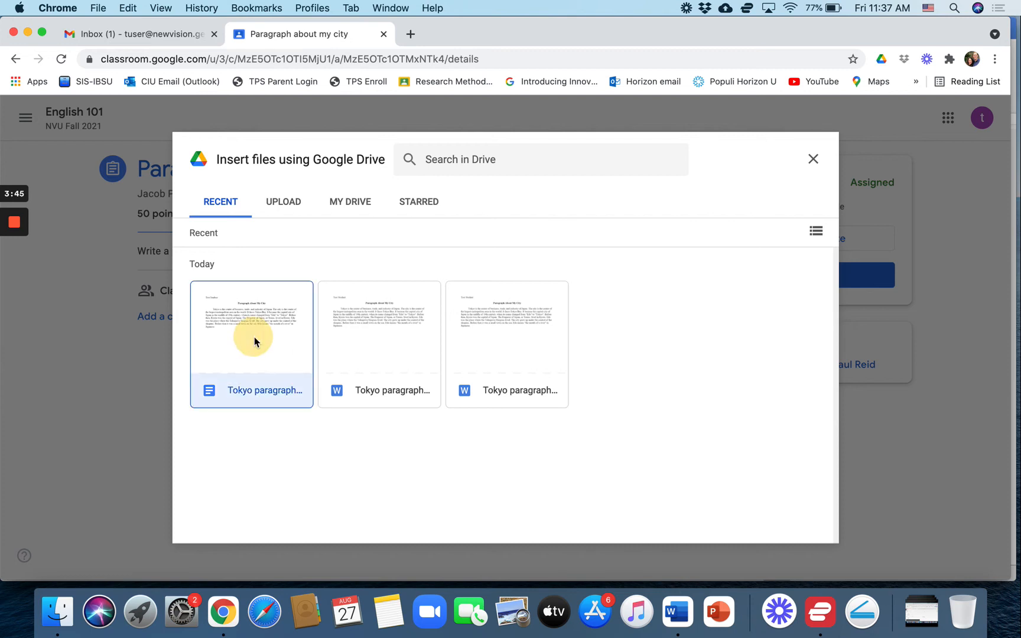
{"action": "left_click", "coordinate": [789, 531]}
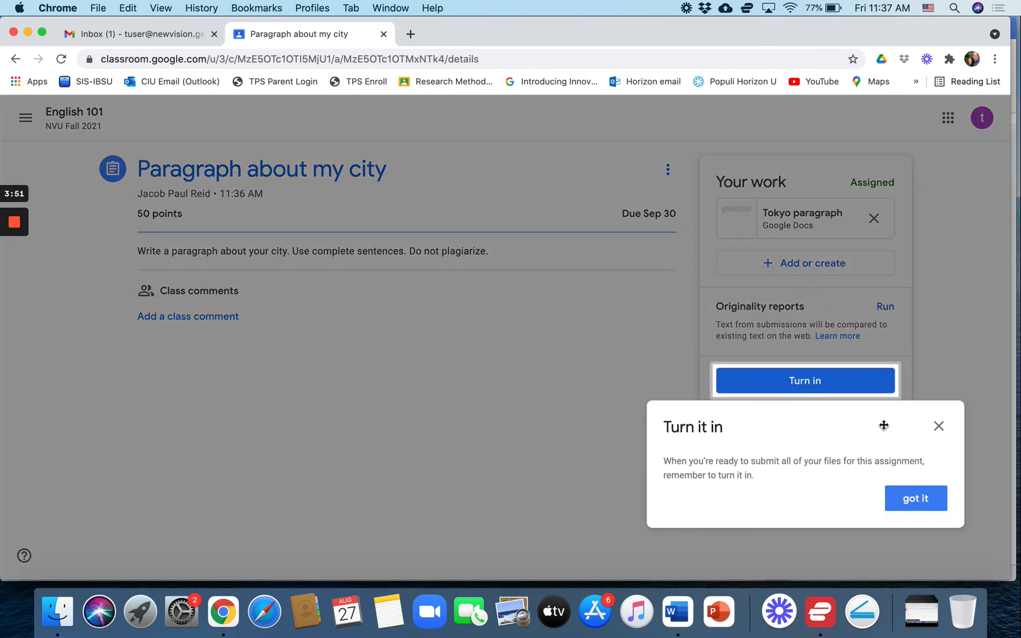
{"action": "left_click", "coordinate": [938, 425]}
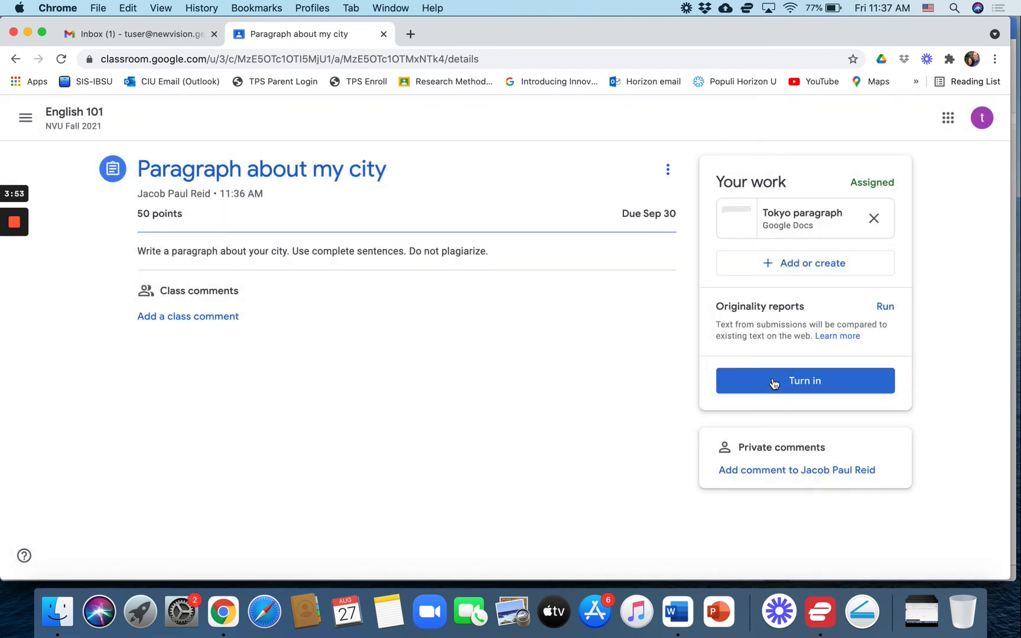
{"action": "left_click", "coordinate": [774, 383]}
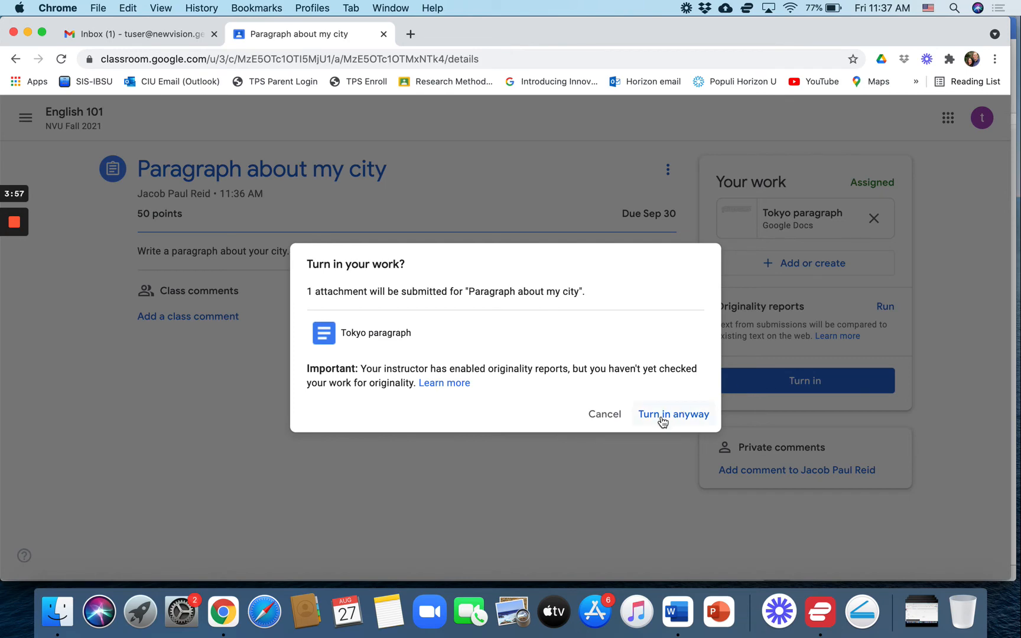
{"action": "left_click", "coordinate": [662, 419]}
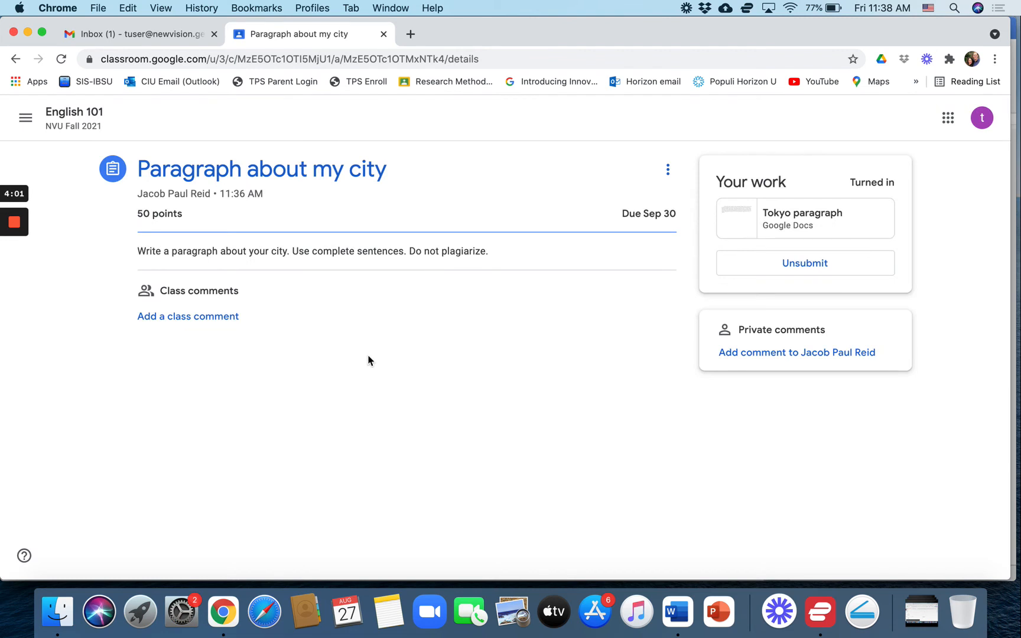
Switch to the teacher's Classroom window and open the Tokyo paragraph turned in for "Paragraph about my city".
{"action": "key", "text": "super+grave"}
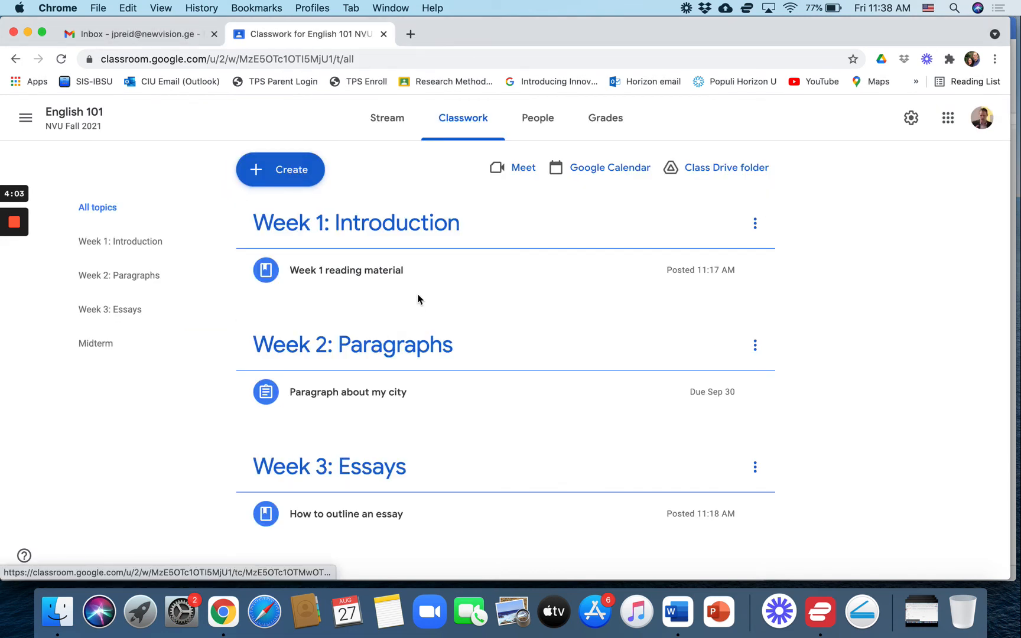
{"action": "scroll", "coordinate": [418, 299], "scroll_direction": "down", "scroll_amount": 1}
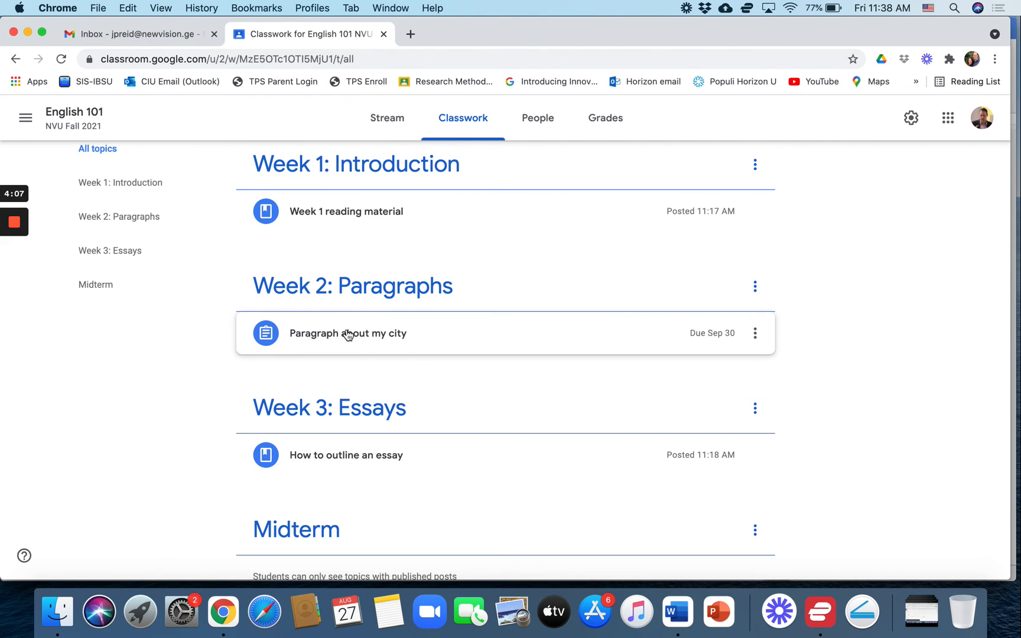
{"action": "left_click", "coordinate": [349, 334]}
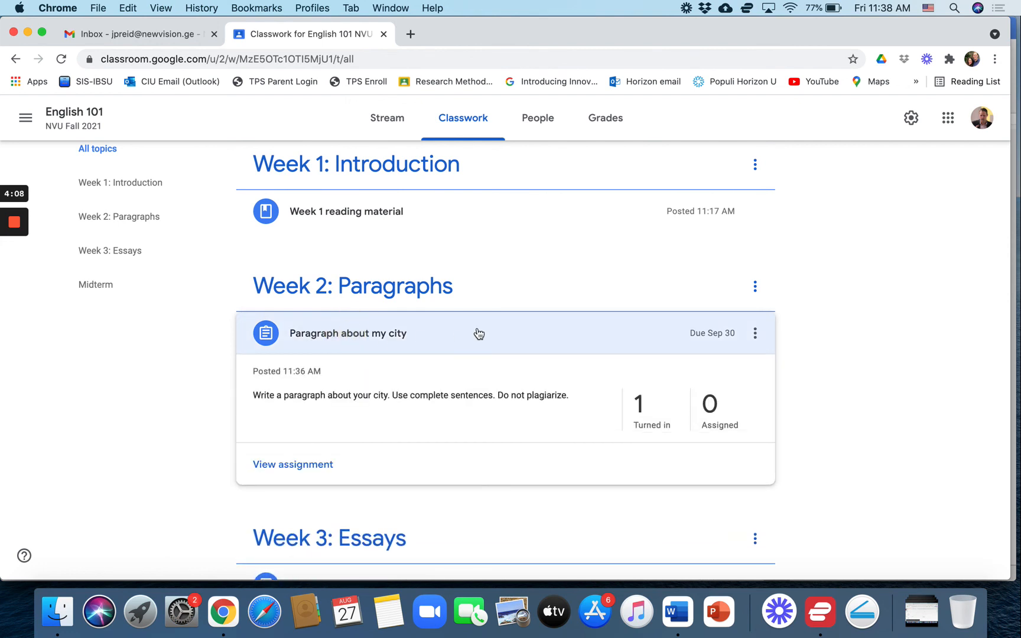
{"action": "scroll", "coordinate": [479, 333], "scroll_direction": "down", "scroll_amount": 1}
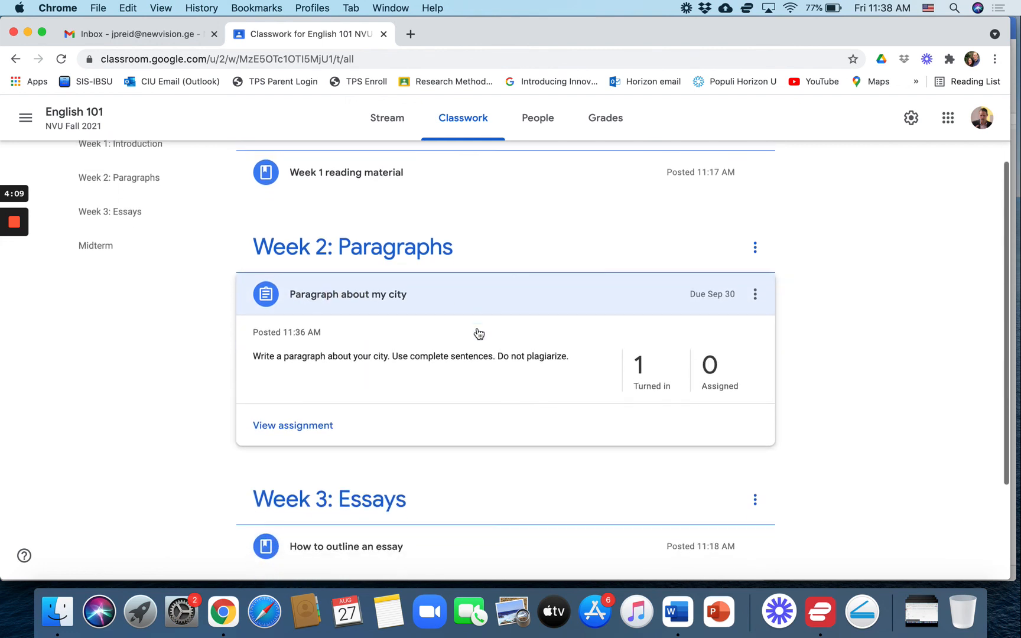
{"action": "left_click", "coordinate": [642, 384]}
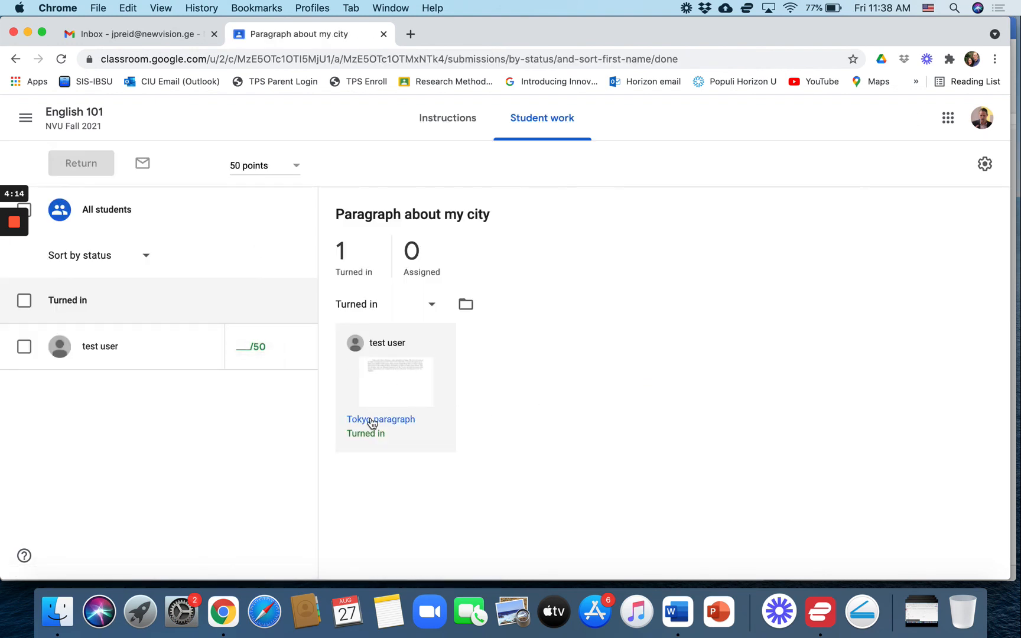
{"action": "left_click", "coordinate": [372, 420]}
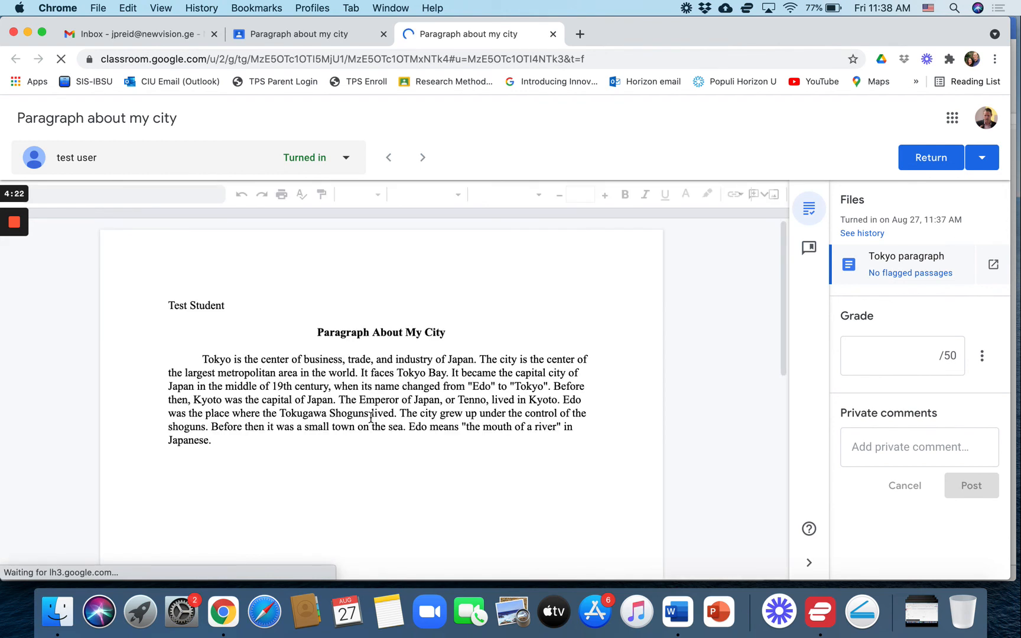
Grade the submission 45 out of 50 and write the private comment "Great job!".
{"action": "left_click", "coordinate": [898, 356]}
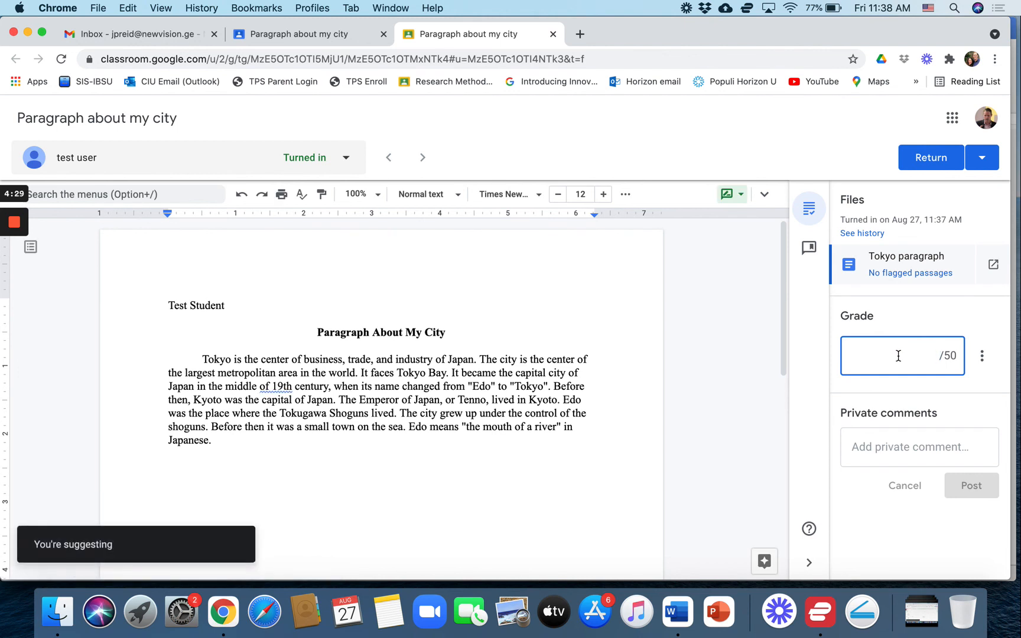
{"action": "type", "text": "45"}
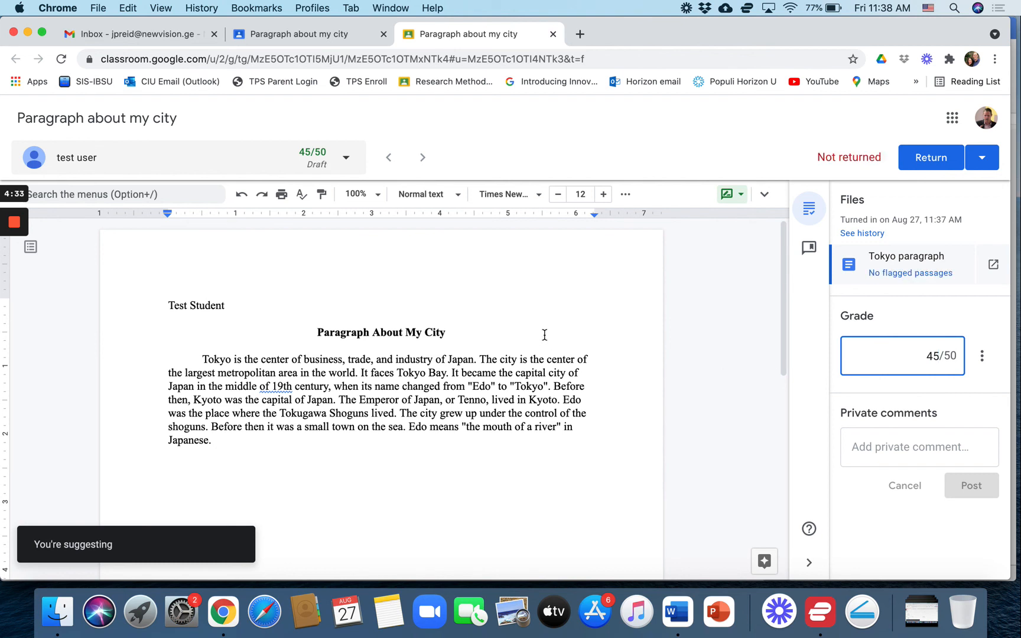
{"action": "left_click", "coordinate": [875, 448]}
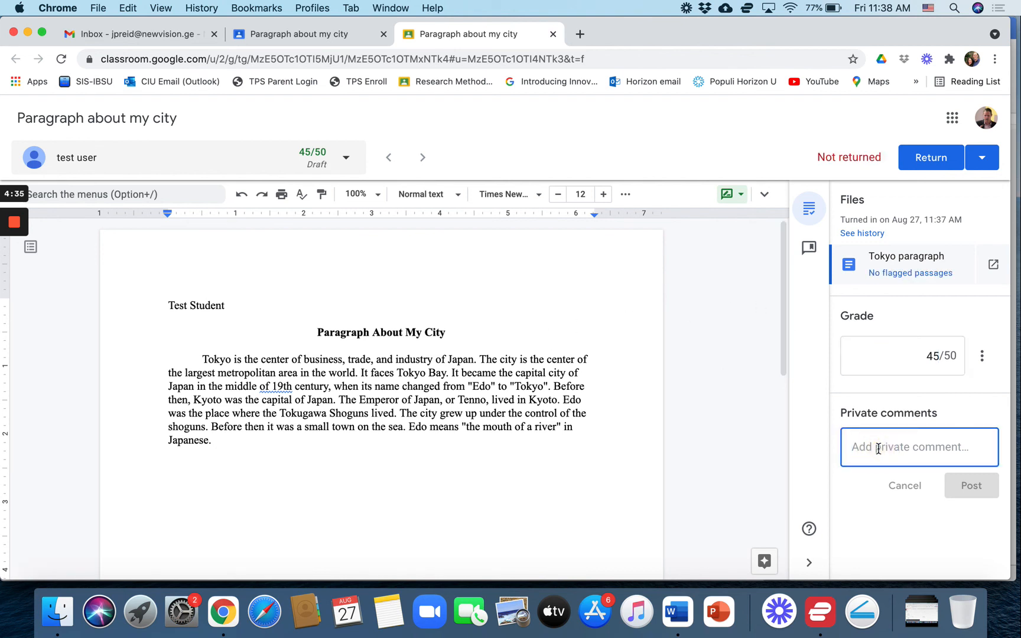
{"action": "type", "text": "Great job"}
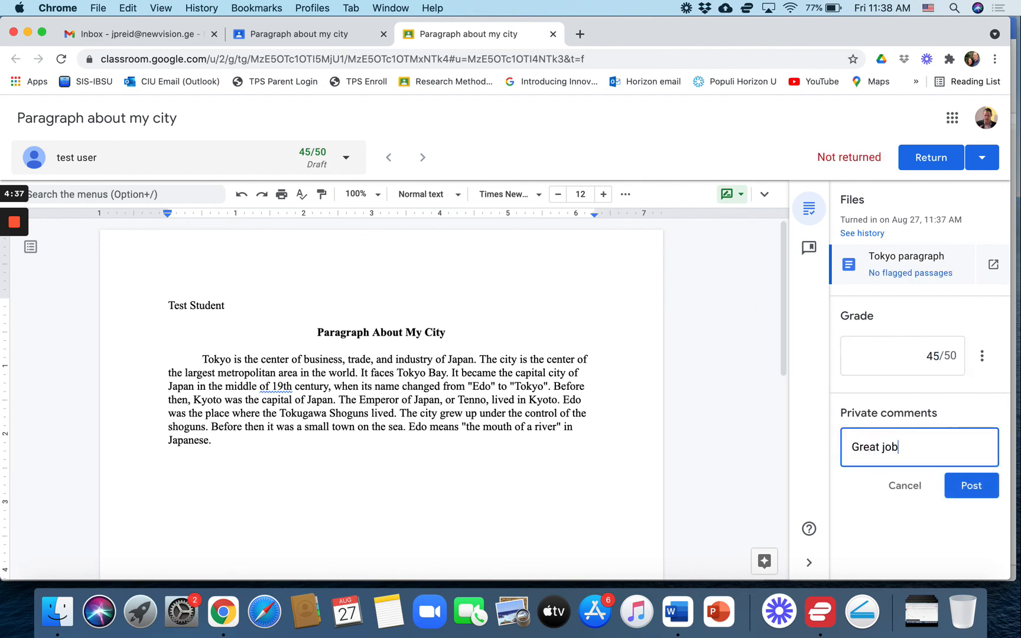
{"action": "type", "text": "!"}
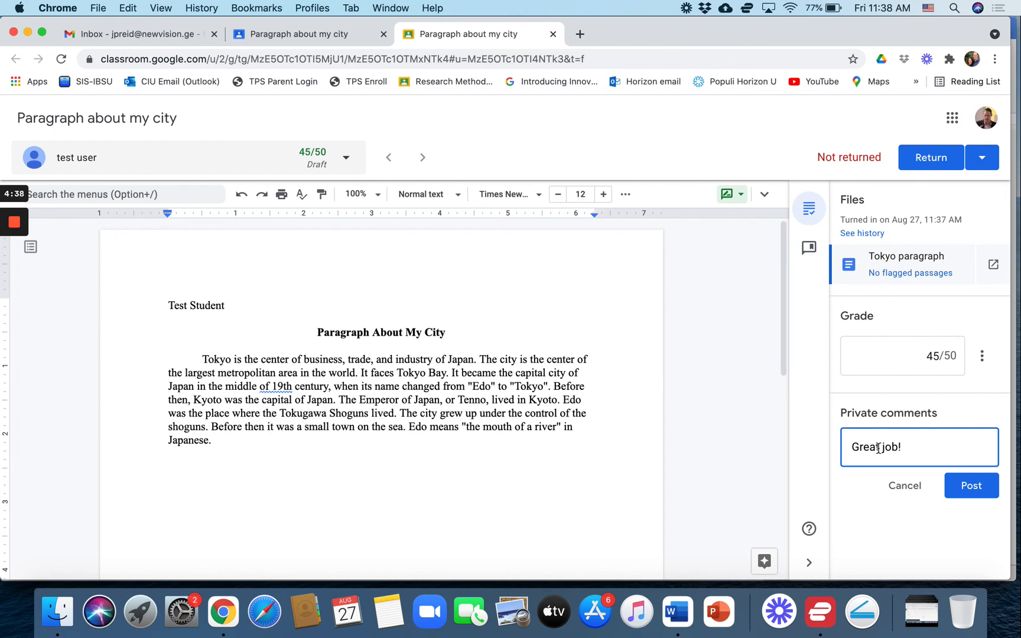
Return the graded Tokyo paragraph to the student.
{"action": "left_click", "coordinate": [931, 158]}
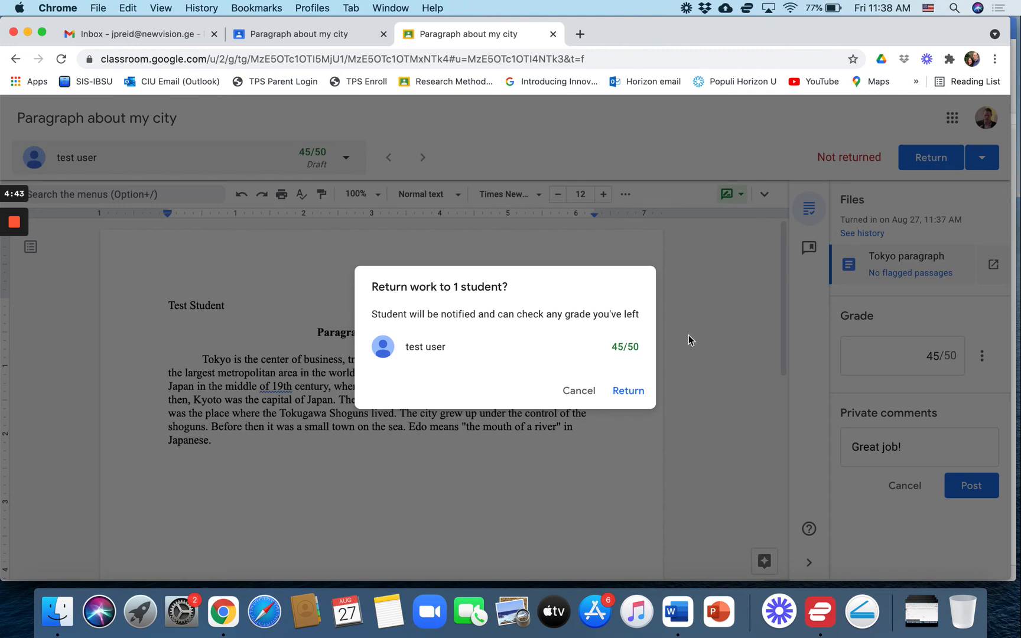
{"action": "left_click", "coordinate": [619, 392]}
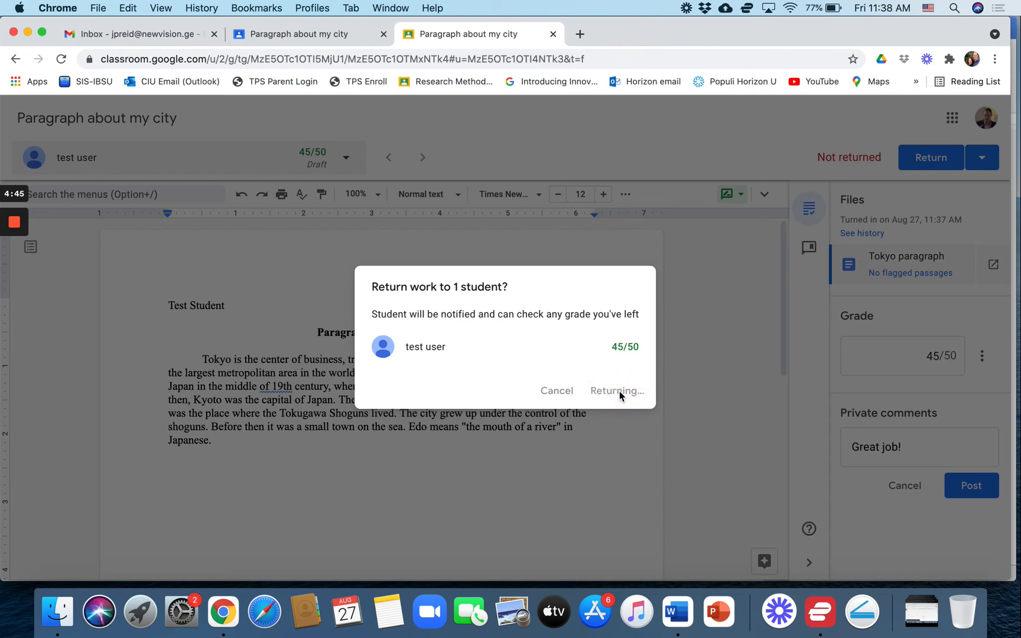